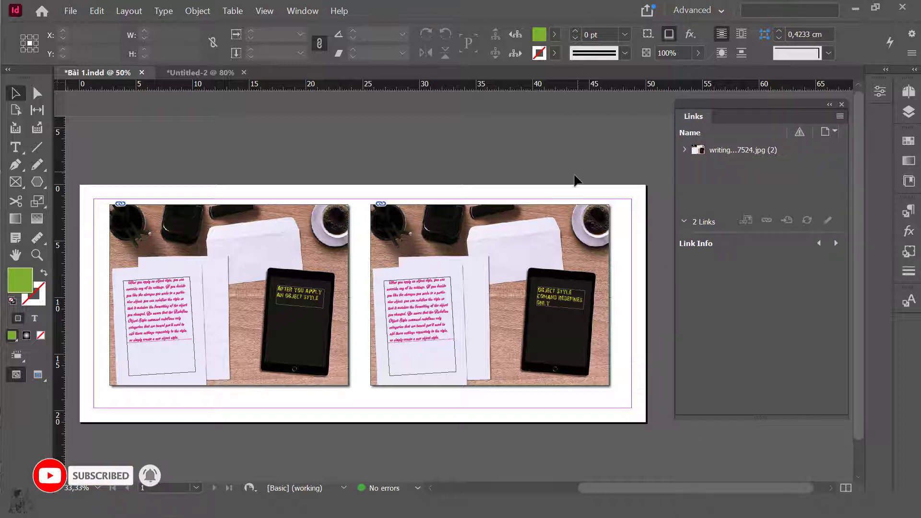
# Step: Close the list of linked images and look over both desk pictures on the page
pyautogui.moveTo(414, 222)
pyautogui.mouseDown()
pyautogui.moveTo(442, 223)
pyautogui.moveTo(431, 220)
pyautogui.mouseUp()
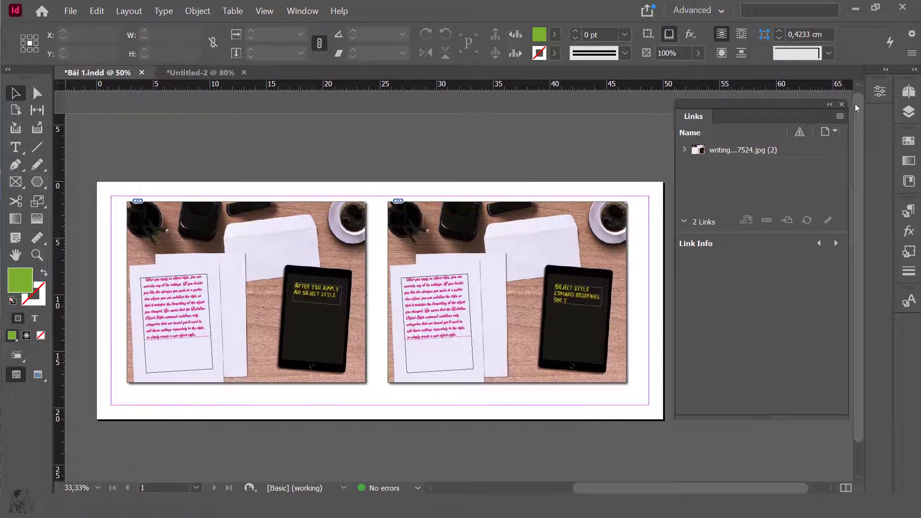
pyautogui.click(842, 104)
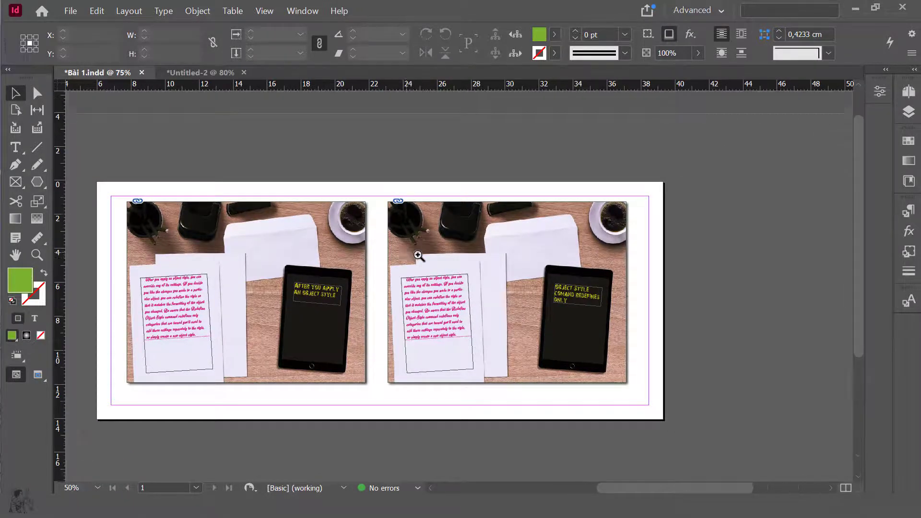
pyautogui.moveTo(411, 252); pyautogui.dragTo(498, 184)
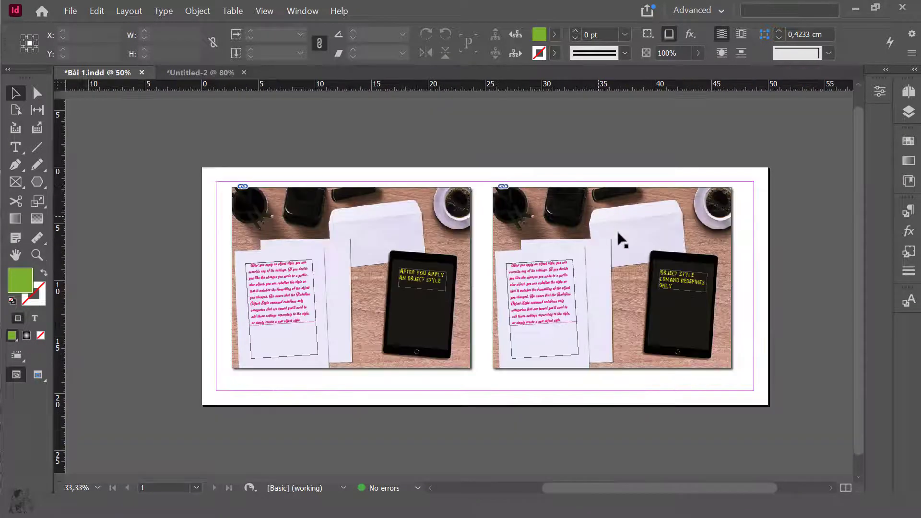
pyautogui.moveTo(617, 231); pyautogui.dragTo(593, 222)
pyautogui.keyDown('ctrl'); pyautogui.click(569, 151); pyautogui.keyUp('ctrl')
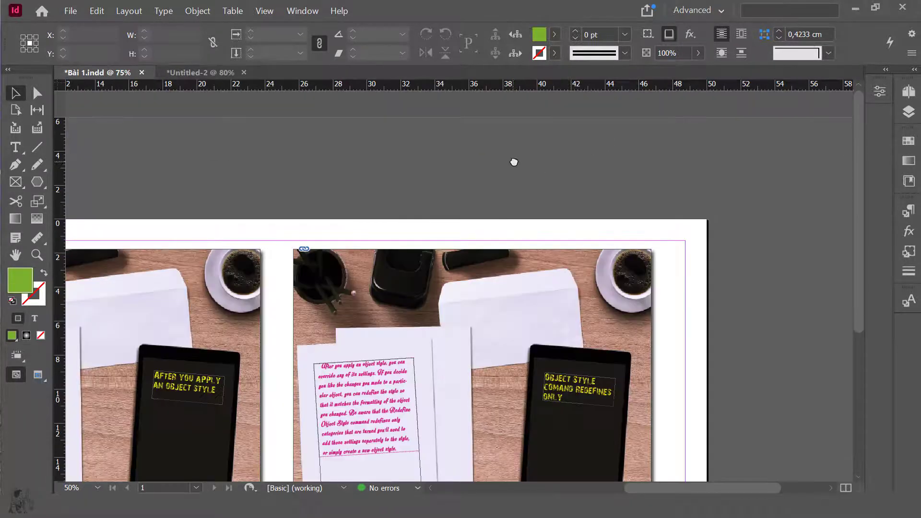
pyautogui.moveTo(424, 254); pyautogui.dragTo(607, 153)
pyautogui.hotkey('ctrl', '-')
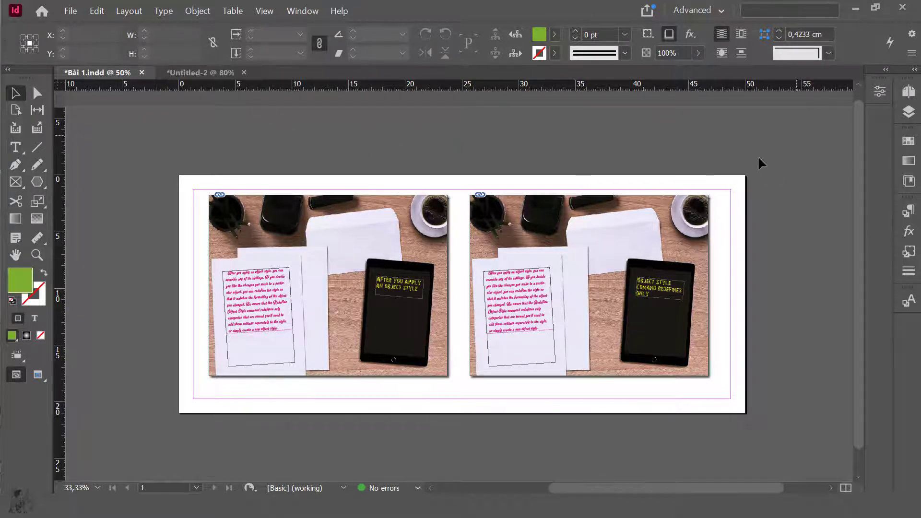
# Step: Select all objects on the page to examine the frames in both desk pictures, and clear the selection
pyautogui.moveTo(759, 157); pyautogui.dragTo(143, 432)
pyautogui.click(575, 124)
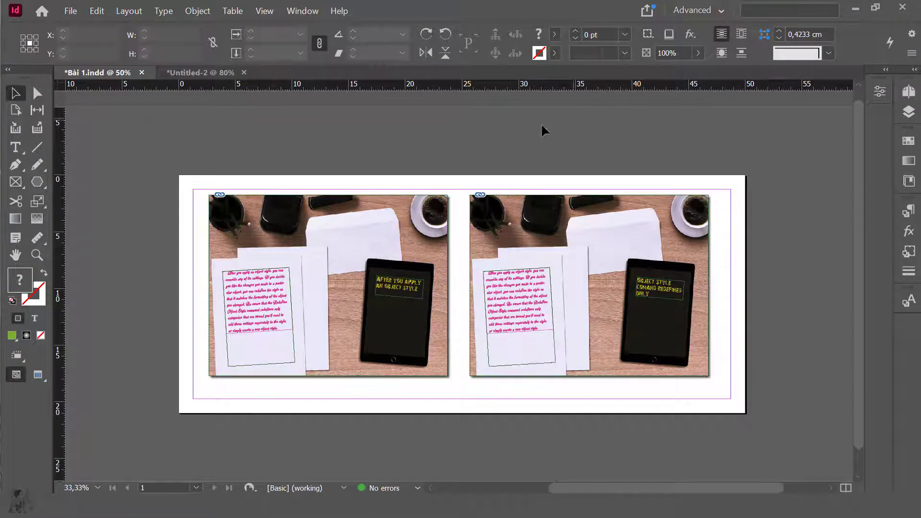
pyautogui.moveTo(153, 143); pyautogui.dragTo(787, 433)
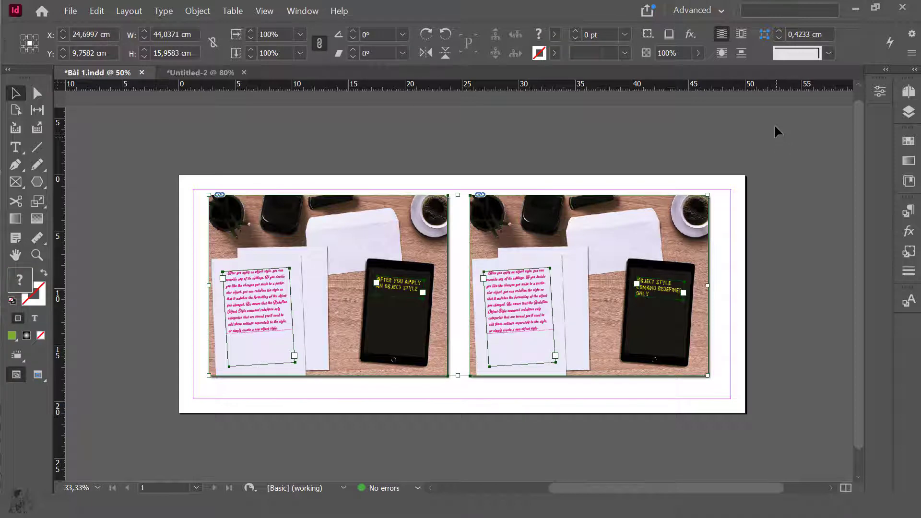
pyautogui.moveTo(776, 147); pyautogui.dragTo(355, 397)
pyautogui.click(505, 117)
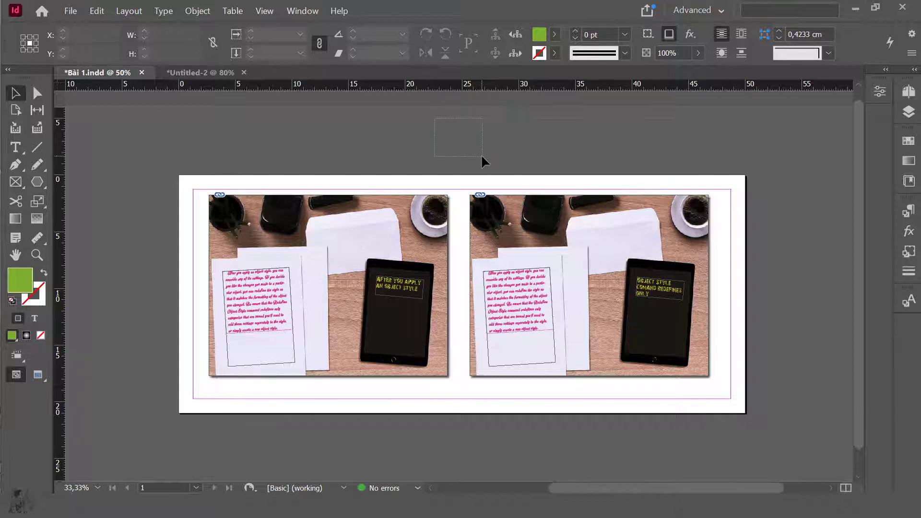
pyautogui.moveTo(482, 156); pyautogui.dragTo(493, 157)
pyautogui.moveTo(395, 163); pyautogui.dragTo(467, 136)
pyautogui.moveTo(520, 146); pyautogui.dragTo(502, 151)
pyautogui.hotkey('ctrl', 'space')
pyautogui.moveTo(176, 155); pyautogui.dragTo(775, 417)
pyautogui.moveTo(499, 275); pyautogui.dragTo(594, 248)
pyautogui.moveTo(498, 171); pyautogui.dragTo(464, 185)
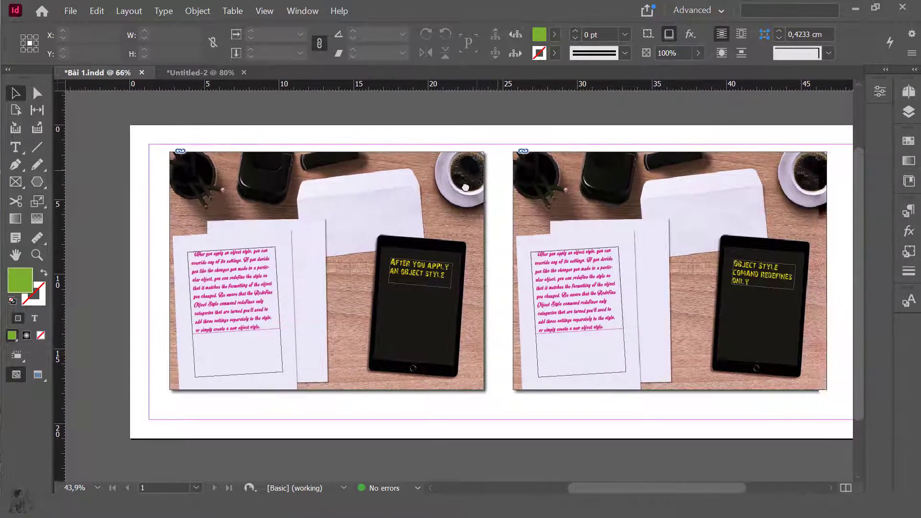
# Step: Draw a horizontal line about 9.35 cm long above the left picture and give it a 0.25 pt stroke
pyautogui.click(38, 148)
pyautogui.moveTo(302, 134); pyautogui.dragTo(442, 134)
pyautogui.press('v')
pyautogui.moveTo(289, 124); pyautogui.dragTo(551, 195)
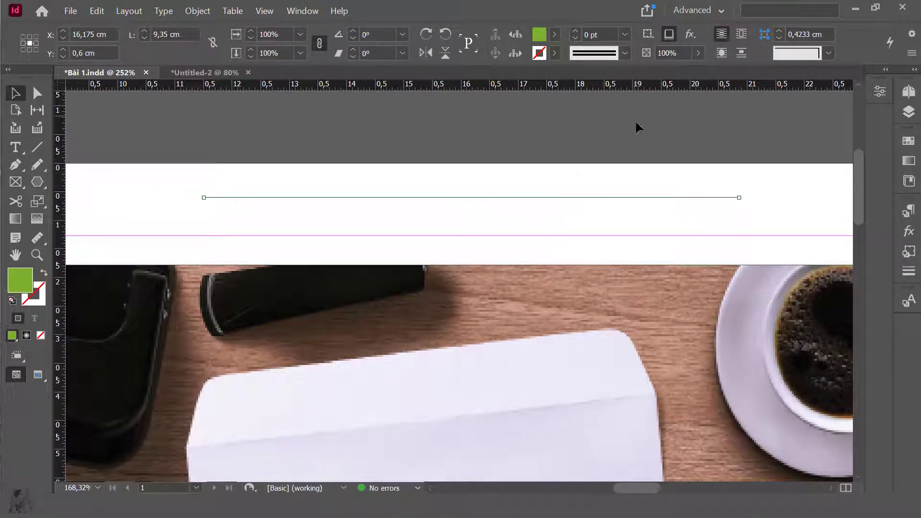
pyautogui.click(626, 34)
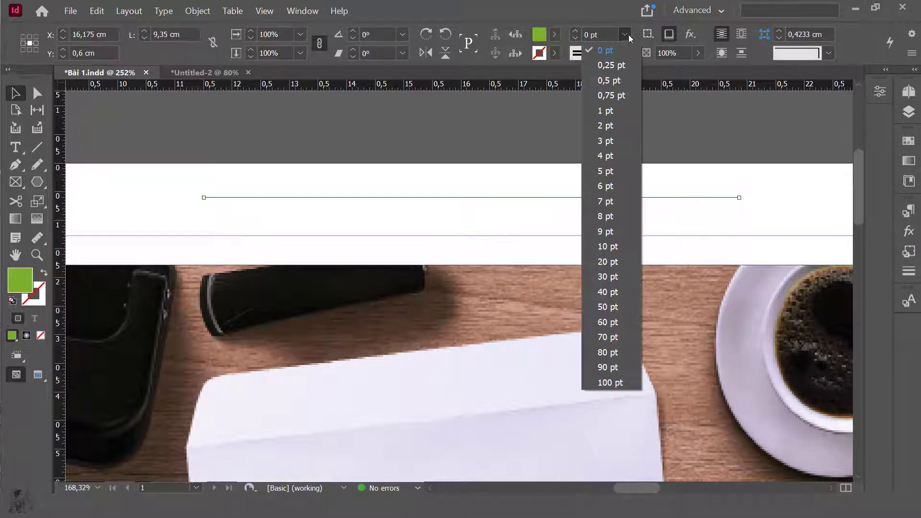
pyautogui.click(618, 67)
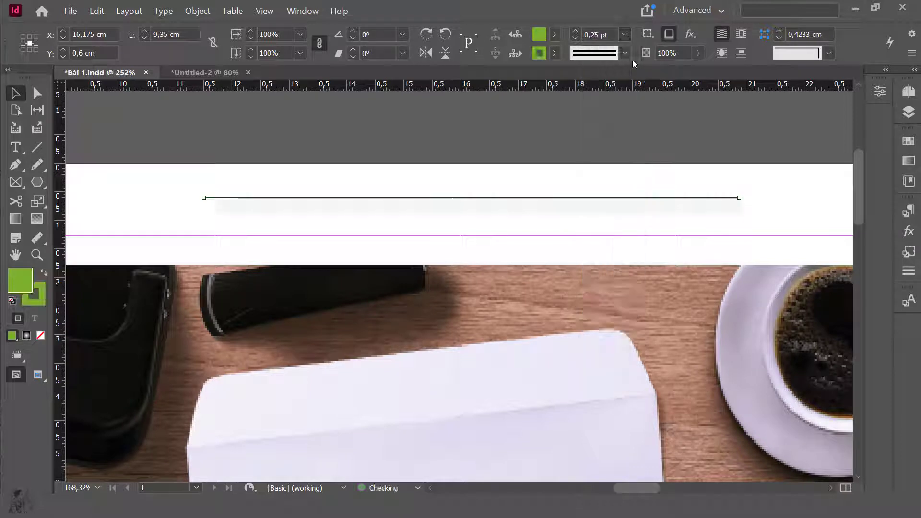
# Step: Review the stroke weights offered for the thin line above the left picture and delete the line
pyautogui.click(626, 34)
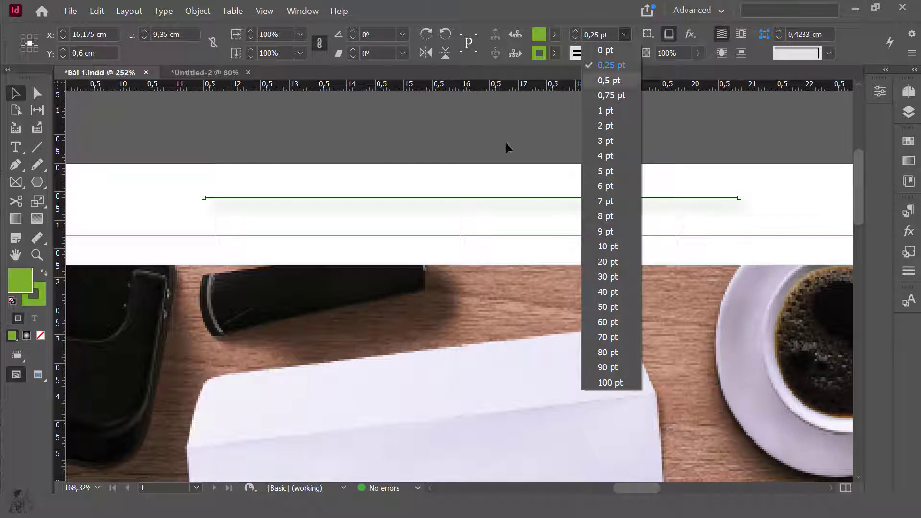
pyautogui.click(569, 156)
pyautogui.click(572, 198)
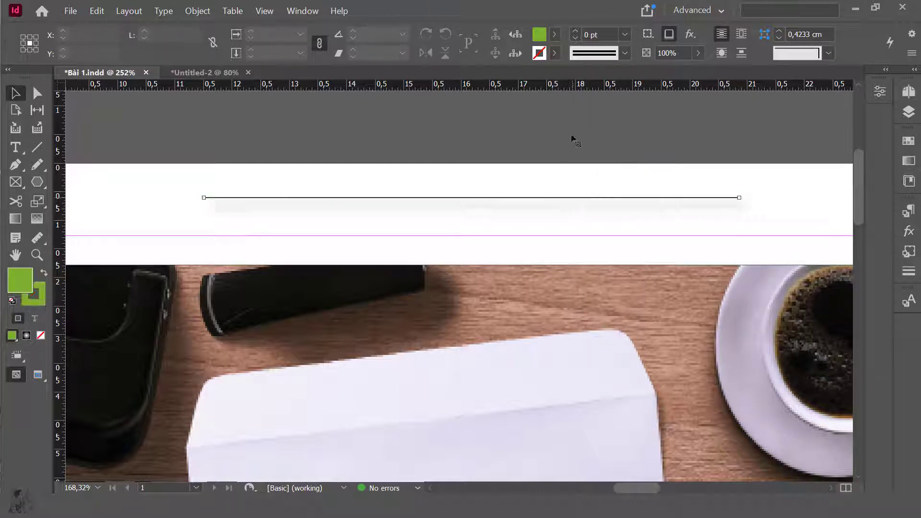
pyautogui.click(624, 35)
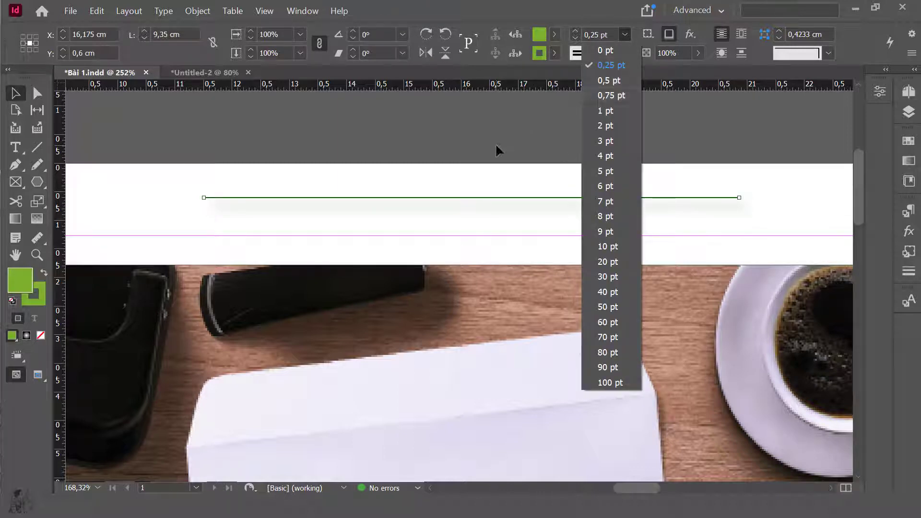
pyautogui.click(509, 163)
pyautogui.click(537, 196)
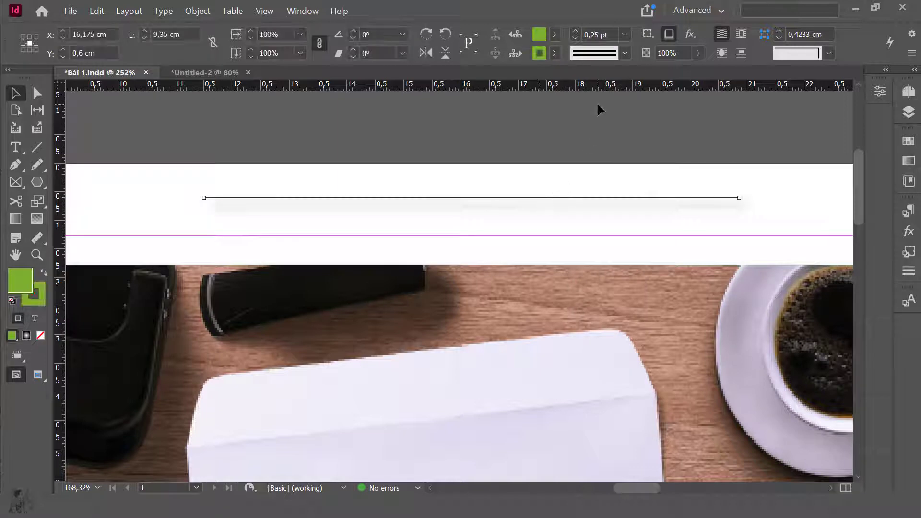
pyautogui.press('Delete')
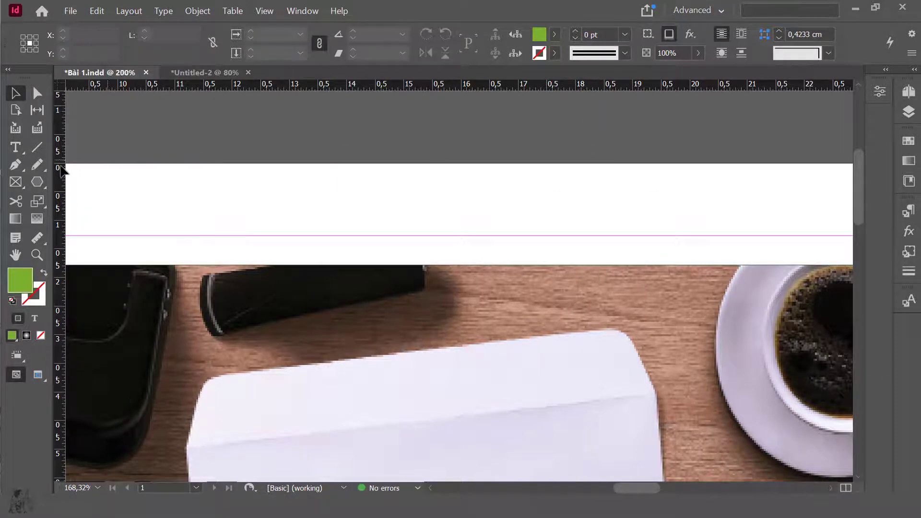
# Step: Add a text frame about 5.6 by 0.85 cm reading "sadgsgsdgsdgsdgdsga" above the left picture and shift it slightly to the right
pyautogui.hotkey('ctrl', '1')
pyautogui.click(38, 181)
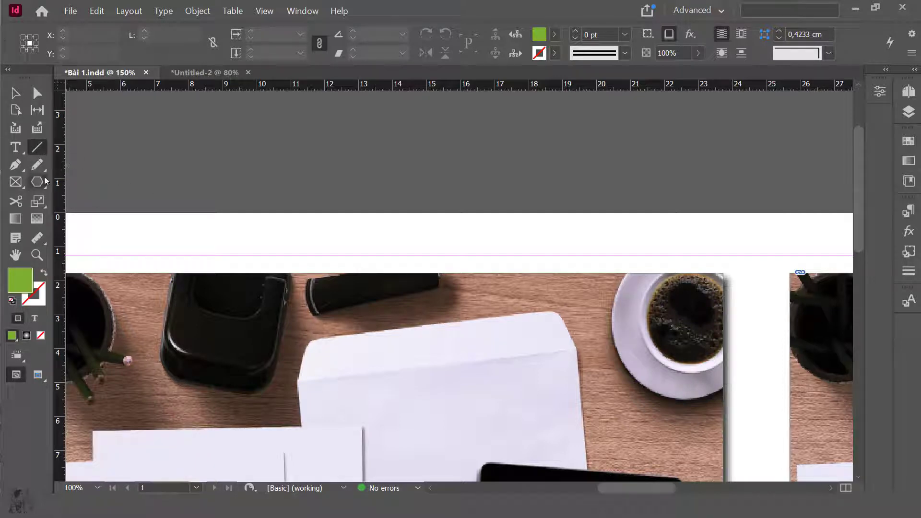
pyautogui.click(41, 151)
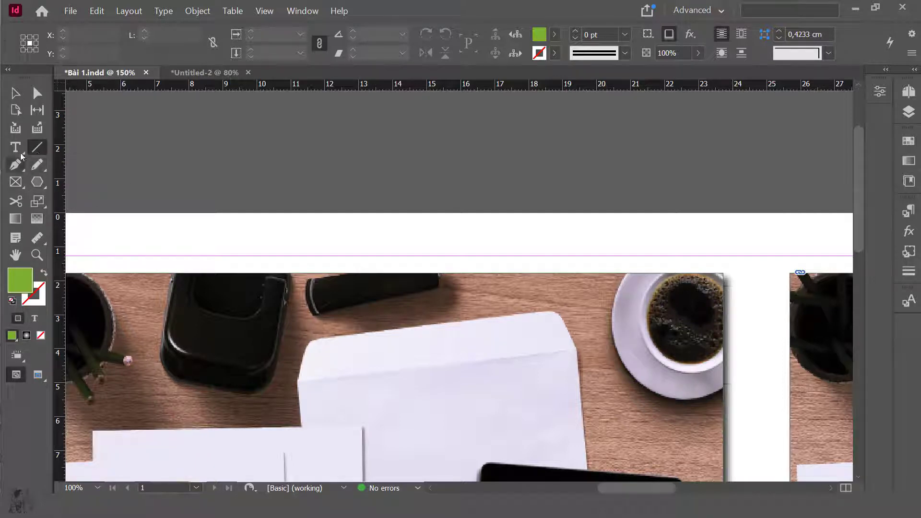
pyautogui.click(16, 147)
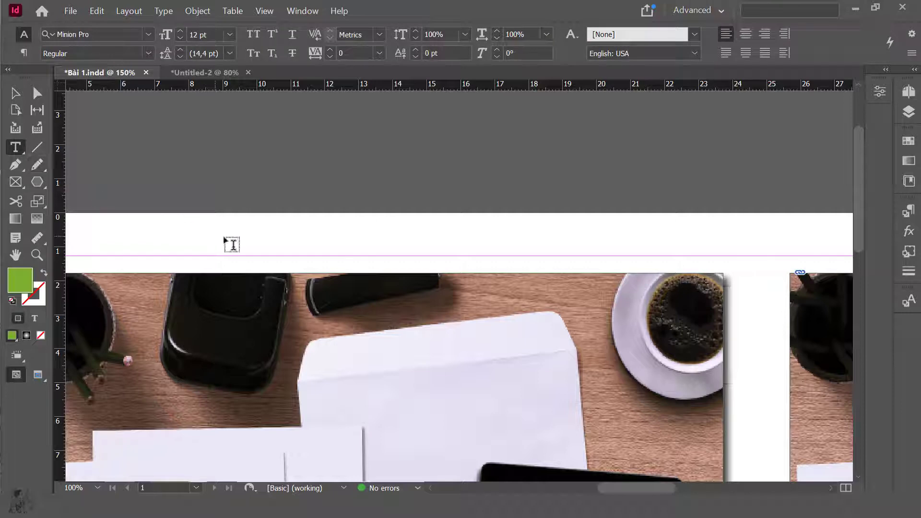
pyautogui.press('a')
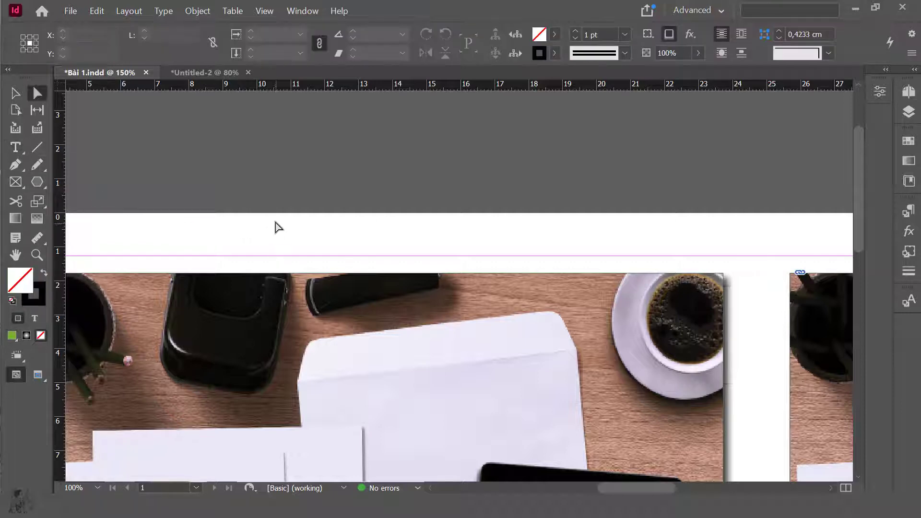
pyautogui.click(16, 148)
pyautogui.moveTo(200, 216); pyautogui.dragTo(389, 245)
pyautogui.write('sadgsgsdgsdgsdgdsga')
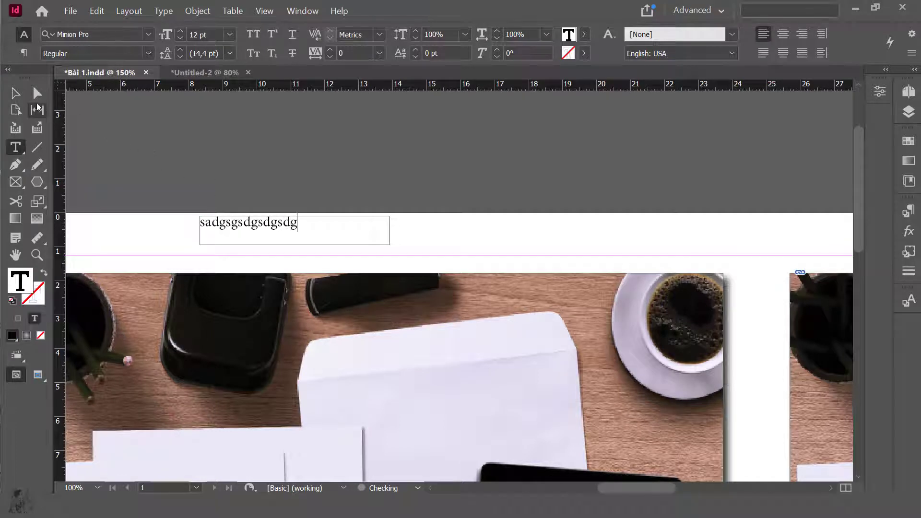
pyautogui.click(15, 93)
pyautogui.moveTo(316, 227); pyautogui.dragTo(378, 232)
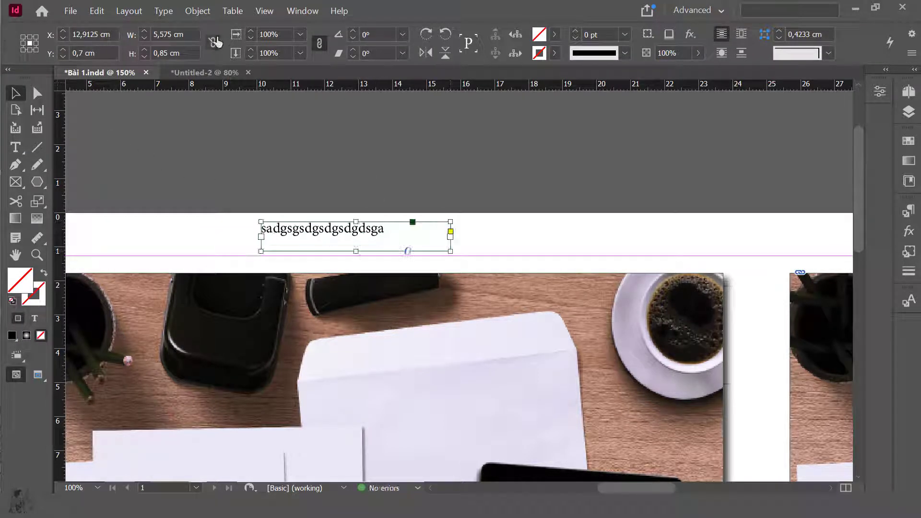
# Step: Convert the sample text above the left picture to outlines
pyautogui.click(130, 11)
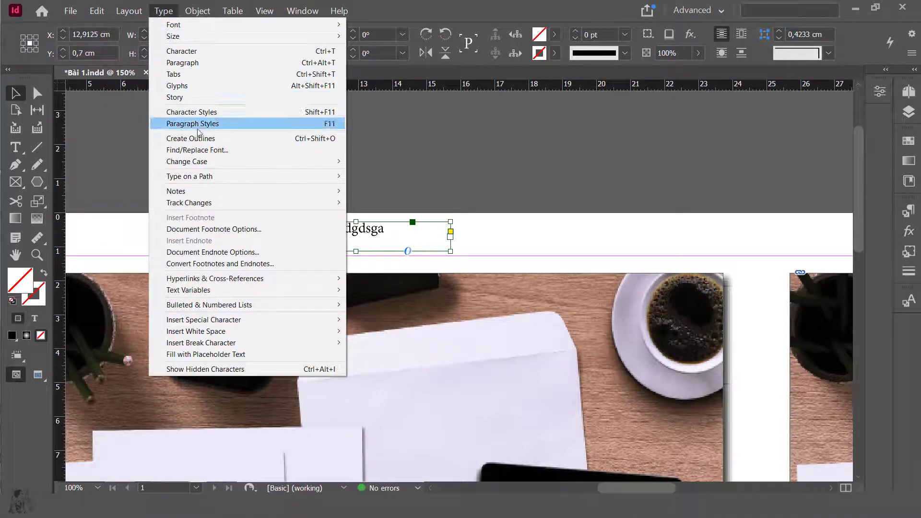
pyautogui.click(206, 140)
pyautogui.hotkey('ctrl', 'space')
pyautogui.moveTo(235, 199); pyautogui.dragTo(450, 280)
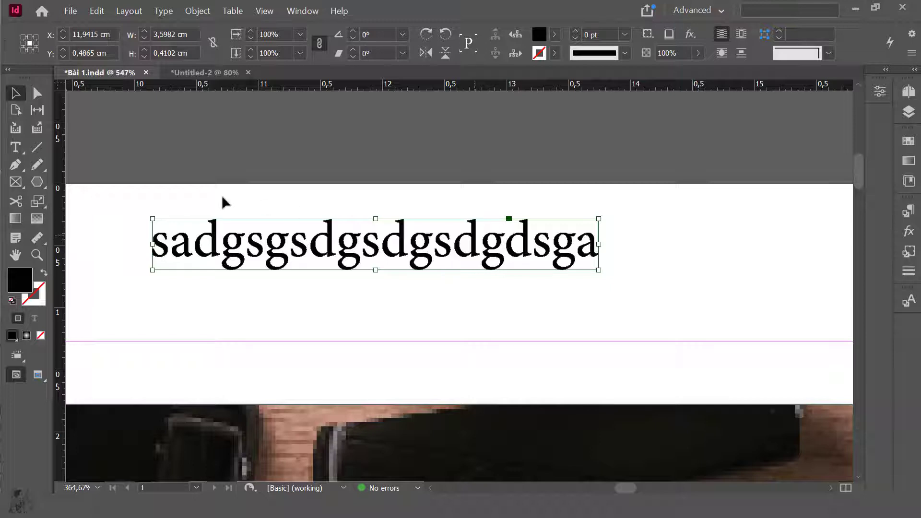
# Step: Try moving part of the outlined sample text with the Direct Selection tool, undo the change and deselect
pyautogui.click(37, 93)
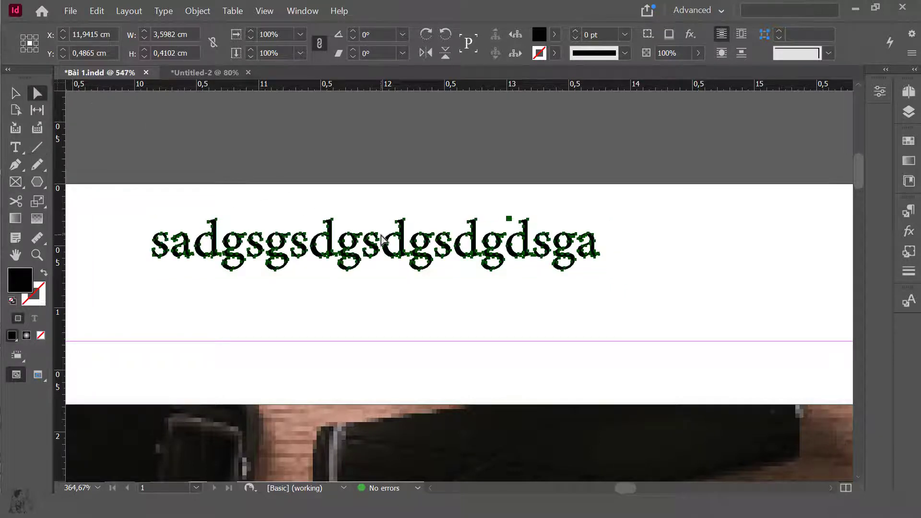
pyautogui.moveTo(384, 245); pyautogui.dragTo(352, 235)
pyautogui.hotkey('ctrl', 'z')
pyautogui.press('v')
pyautogui.click(499, 157)
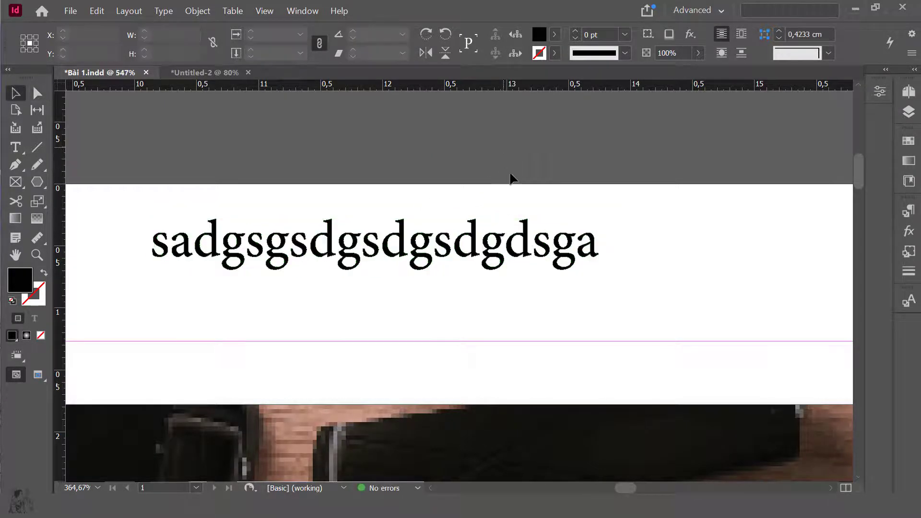
# Step: Delete the outlined sample text from above the left picture
pyautogui.hotkey('ctrl', '-')
pyautogui.hotkey('ctrl', '-')
pyautogui.hotkey('ctrl', '-')
pyautogui.click(482, 268)
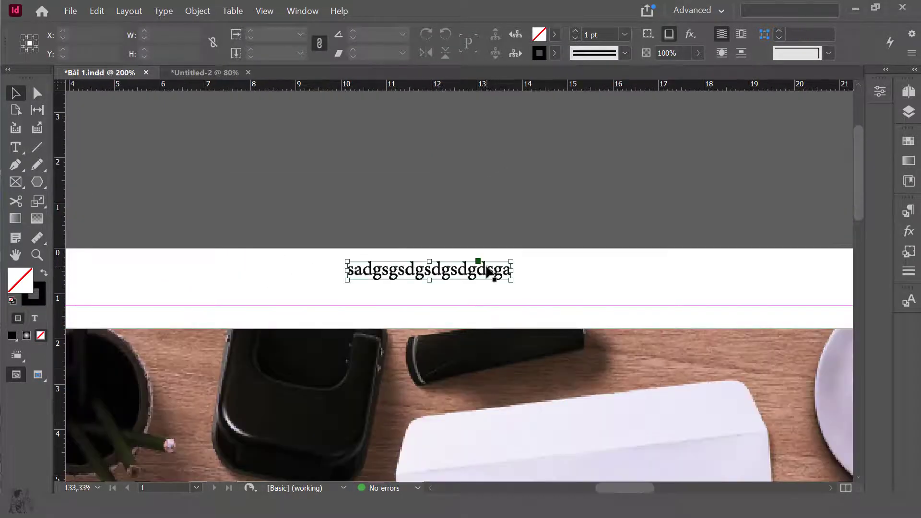
pyautogui.press('Delete')
# Step: Examine the colour swatches defined in the document and close the list
pyautogui.click(911, 143)
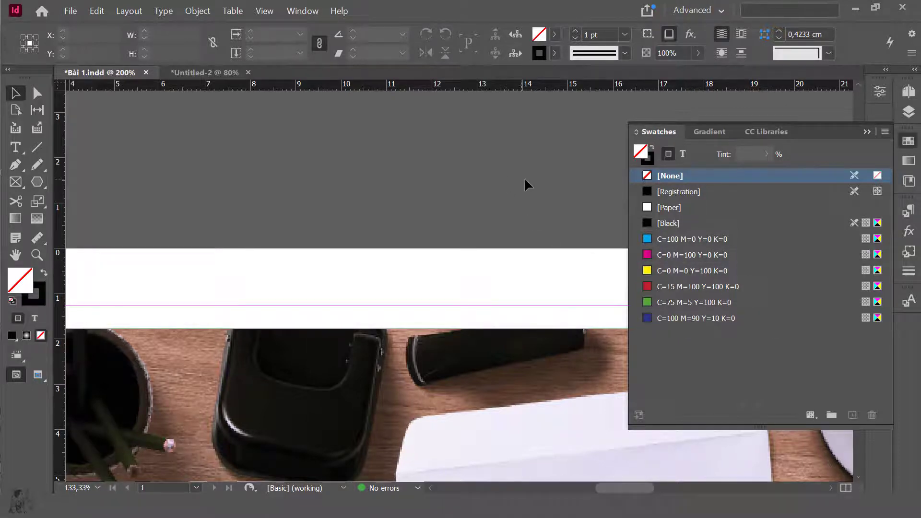
pyautogui.hotkey('ctrl', '-')
pyautogui.hotkey('ctrl', '-')
pyautogui.hotkey('ctrl', '-')
pyautogui.hotkey('ctrl', '-')
pyautogui.click(867, 132)
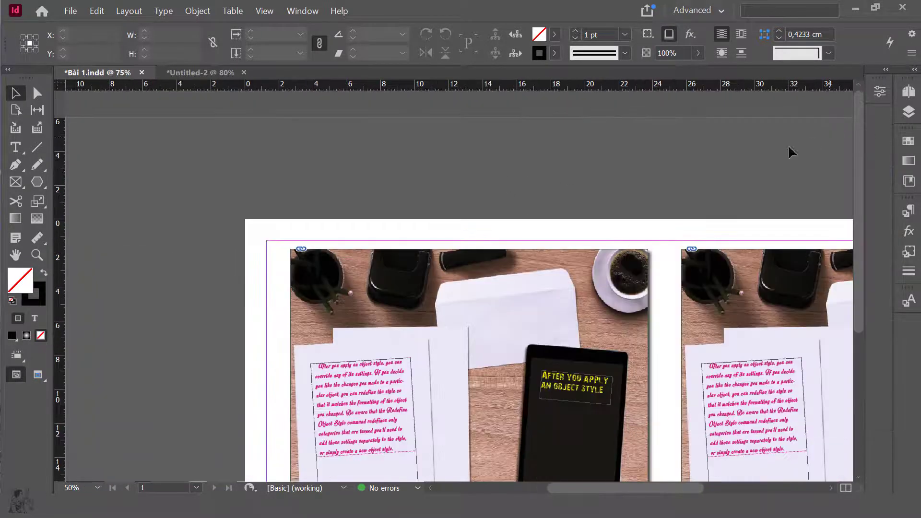
# Step: Convert the whole pink paragraph on the left picture's paper to outlines and deselect it
pyautogui.hotkey('ctrl', '-')
pyautogui.hotkey('ctrl', '-')
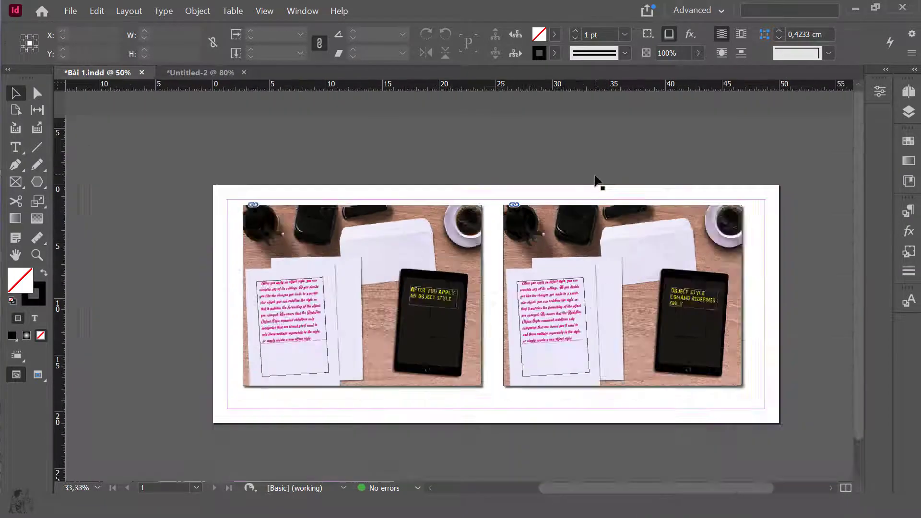
pyautogui.hotkey('ctrl', '-')
pyautogui.moveTo(361, 196); pyautogui.dragTo(731, 370)
pyautogui.moveTo(161, 233); pyautogui.dragTo(230, 305)
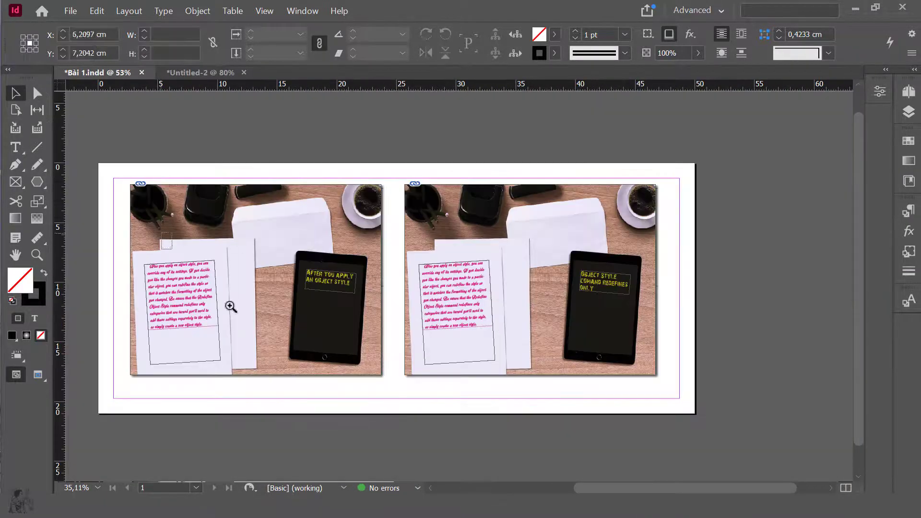
pyautogui.click(231, 306)
pyautogui.click(400, 221)
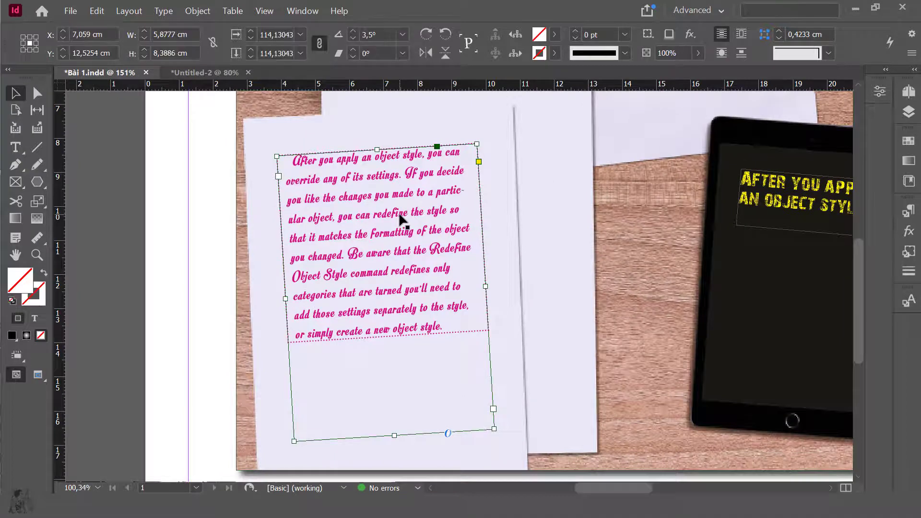
pyautogui.doubleClick(405, 216)
pyautogui.press('Escape')
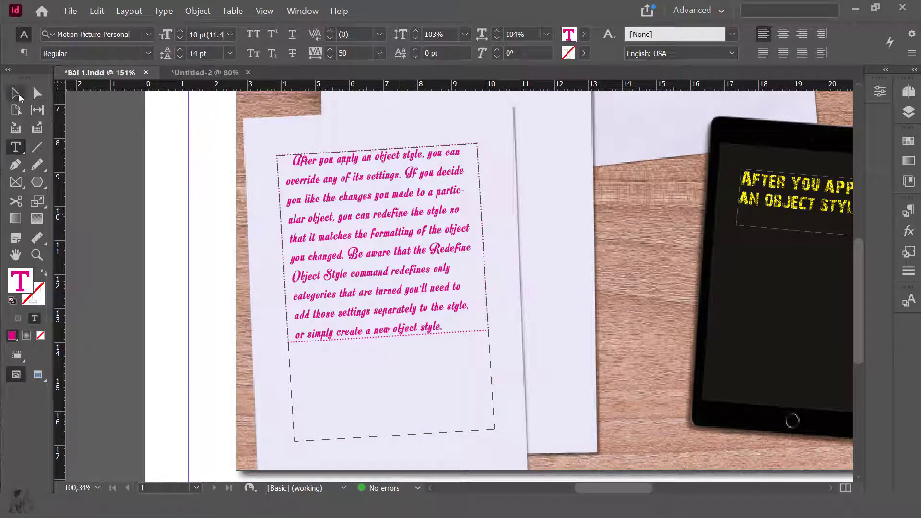
pyautogui.doubleClick(378, 207)
pyautogui.hotkey('ctrl', 'a')
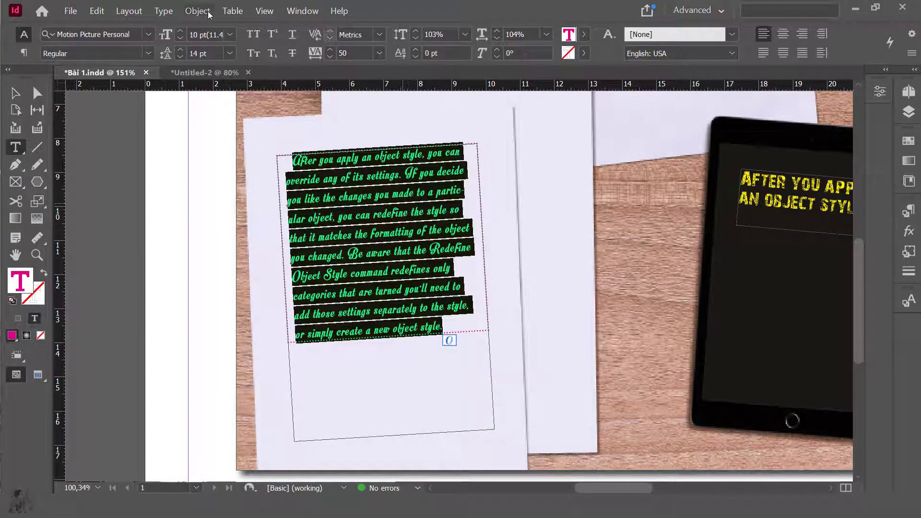
pyautogui.click(164, 11)
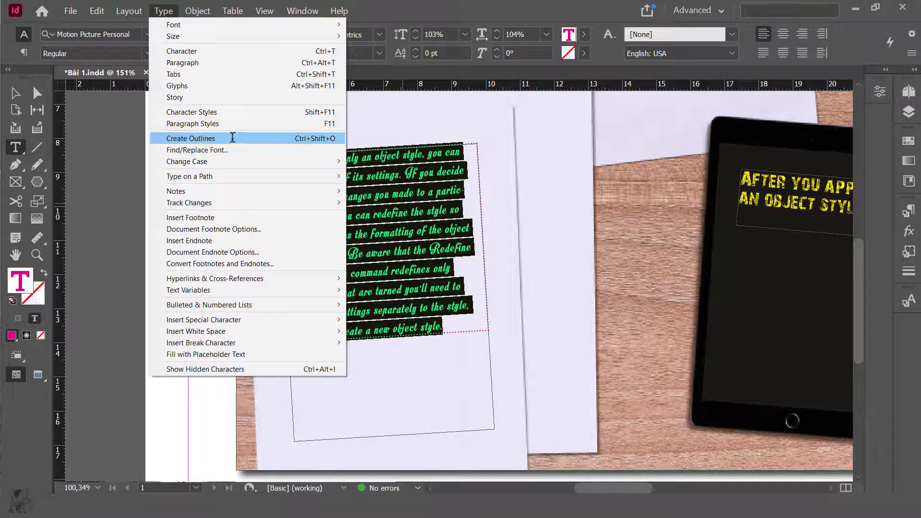
pyautogui.click(218, 138)
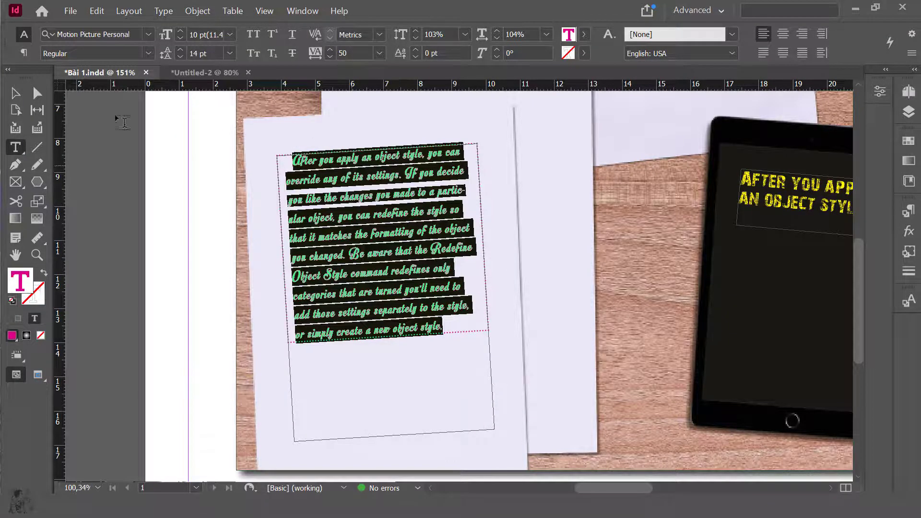
pyautogui.click(16, 95)
pyautogui.click(129, 152)
# Step: Examine the outlined paragraph up close, and then view both pictures on the page
pyautogui.hotkey('ctrl', 'space')
pyautogui.moveTo(262, 141); pyautogui.dragTo(447, 266)
pyautogui.moveTo(245, 136); pyautogui.dragTo(394, 202)
pyautogui.hotkey('ctrl', '0')
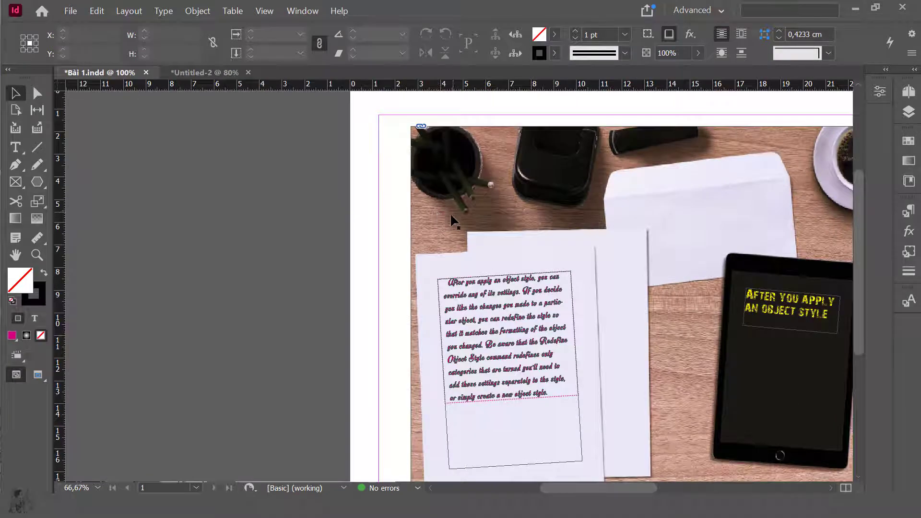
pyautogui.moveTo(704, 239); pyautogui.dragTo(485, 210)
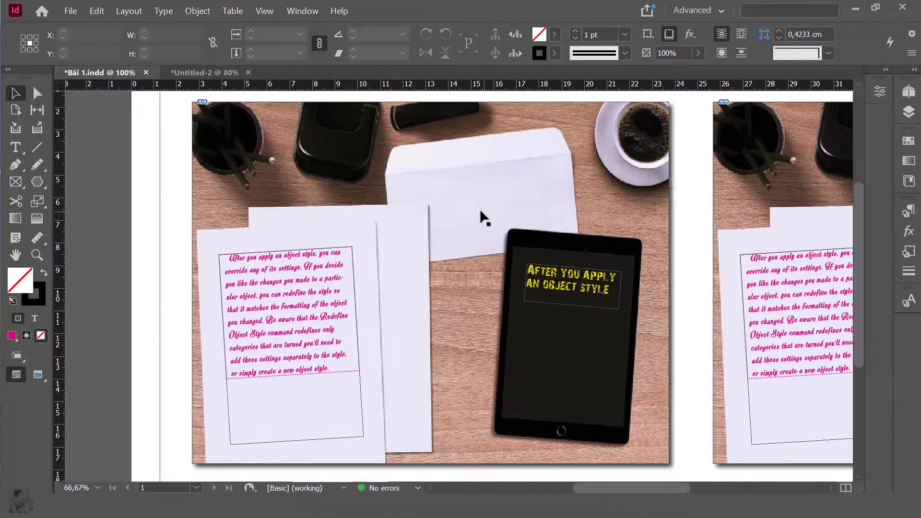
pyautogui.hotkey('ctrl', 'alt', '0')
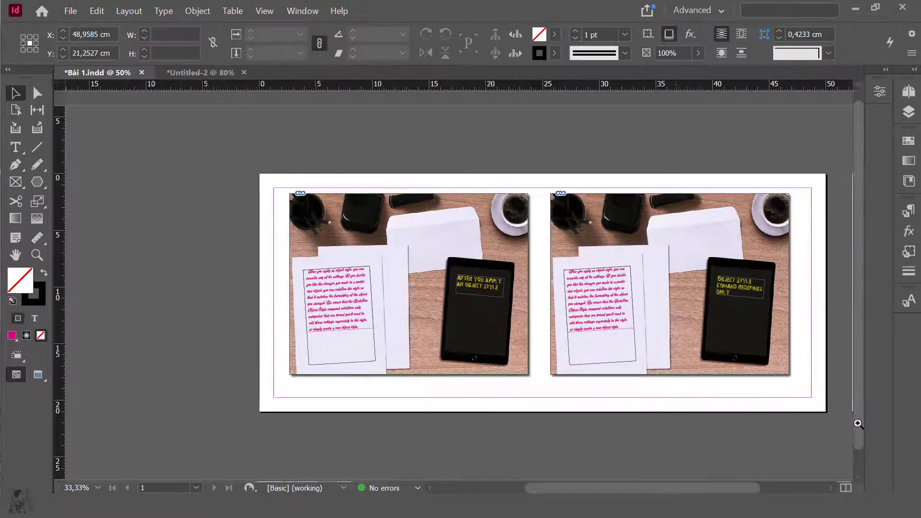
pyautogui.moveTo(859, 423); pyautogui.dragTo(785, 395)
pyautogui.moveTo(675, 266); pyautogui.dragTo(695, 263)
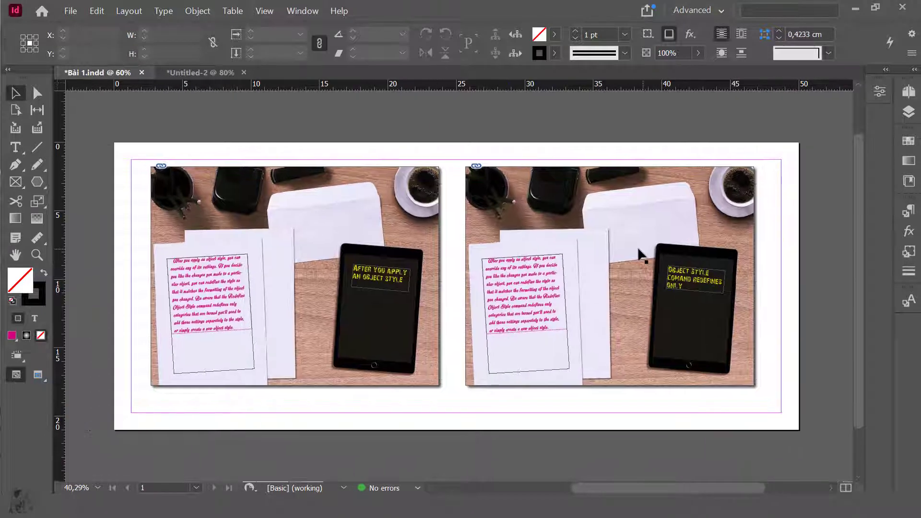
# Step: Open the document's links list and view the link information for writing-pad-3227524.jpg
pyautogui.click(478, 169)
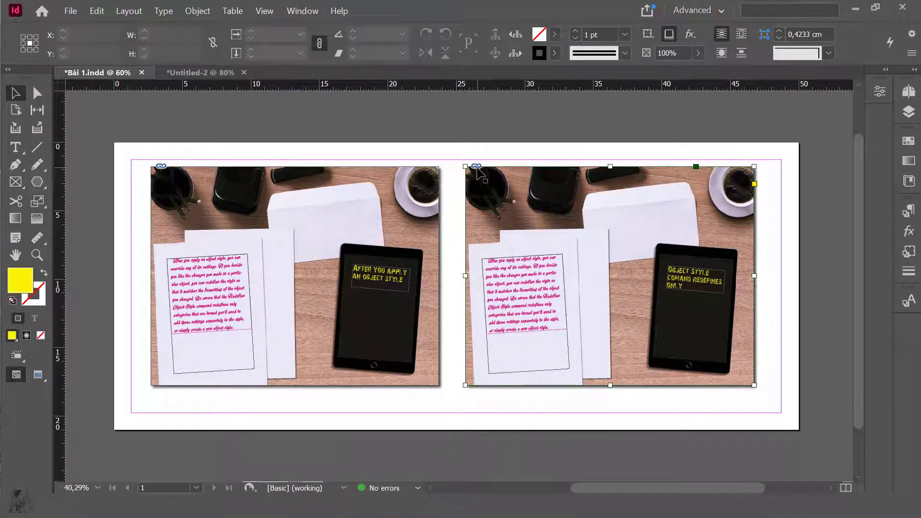
pyautogui.click(826, 130)
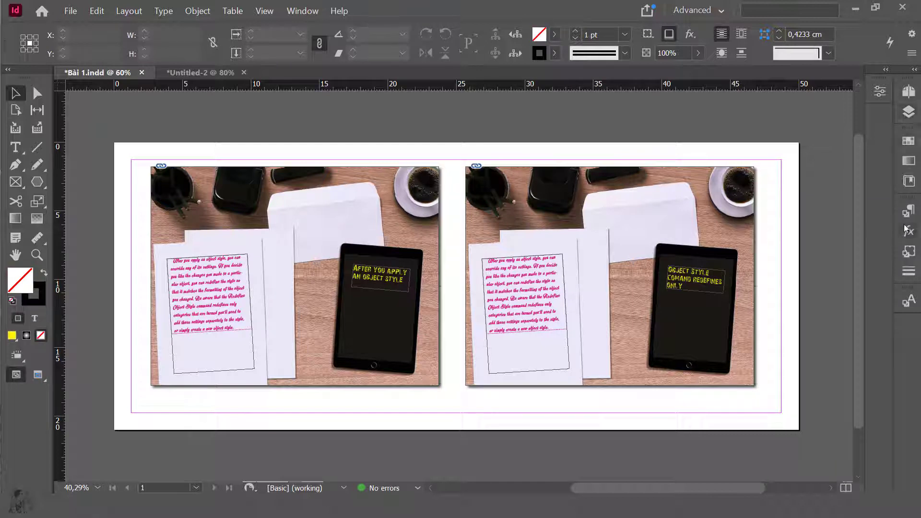
pyautogui.click(302, 11)
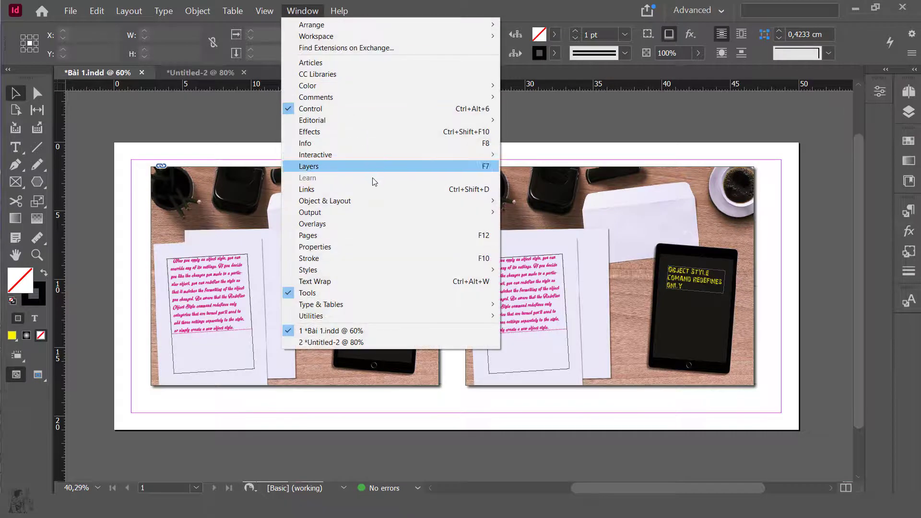
pyautogui.click(375, 189)
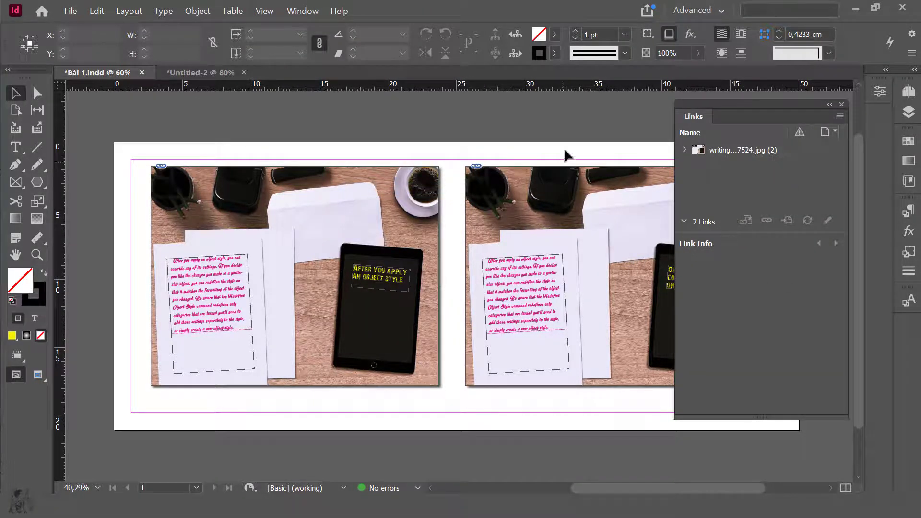
pyautogui.moveTo(615, 119); pyautogui.dragTo(562, 128)
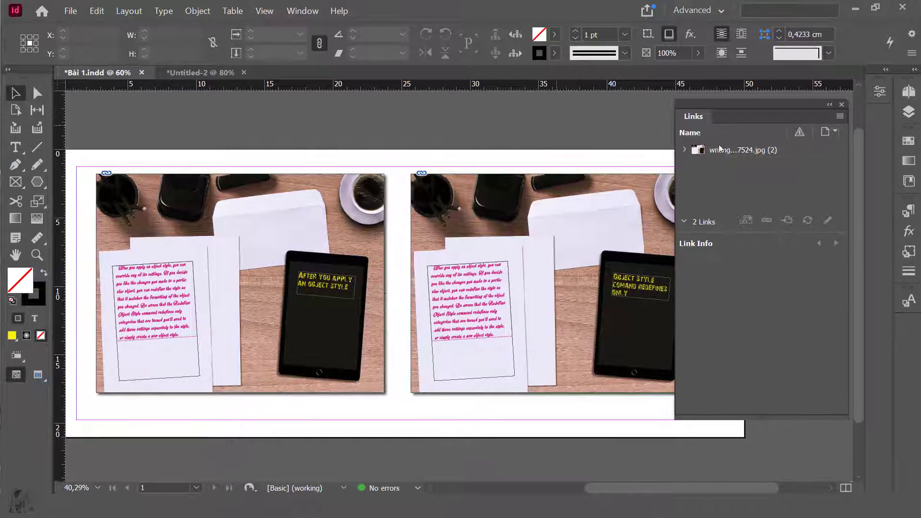
pyautogui.click(757, 151)
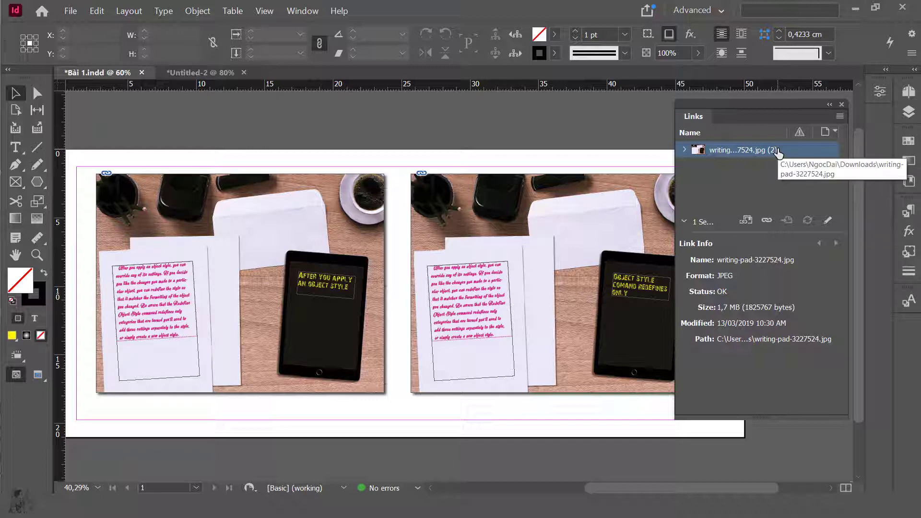
# Step: Review the relinking, embedding and editing options available for writing-pad-3227524.jpg without applying any
pyautogui.rightClick(774, 150)
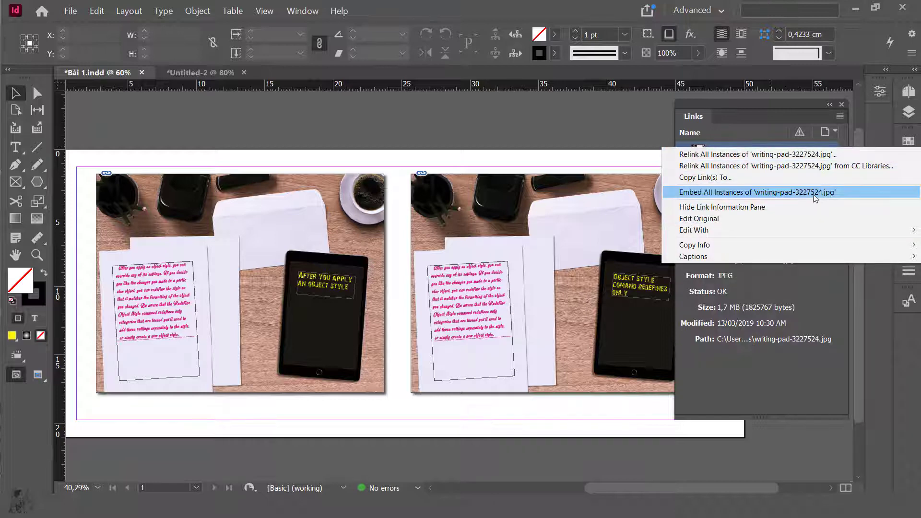
pyautogui.click(812, 298)
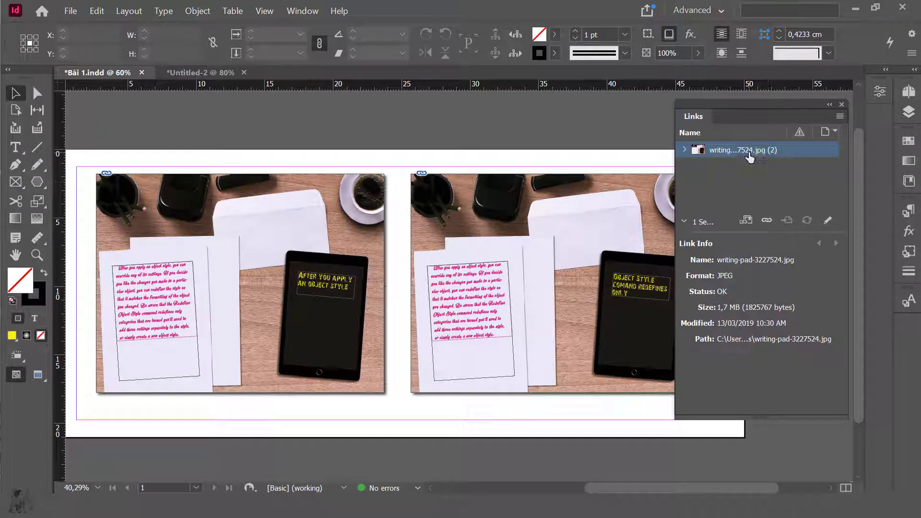
pyautogui.click(841, 116)
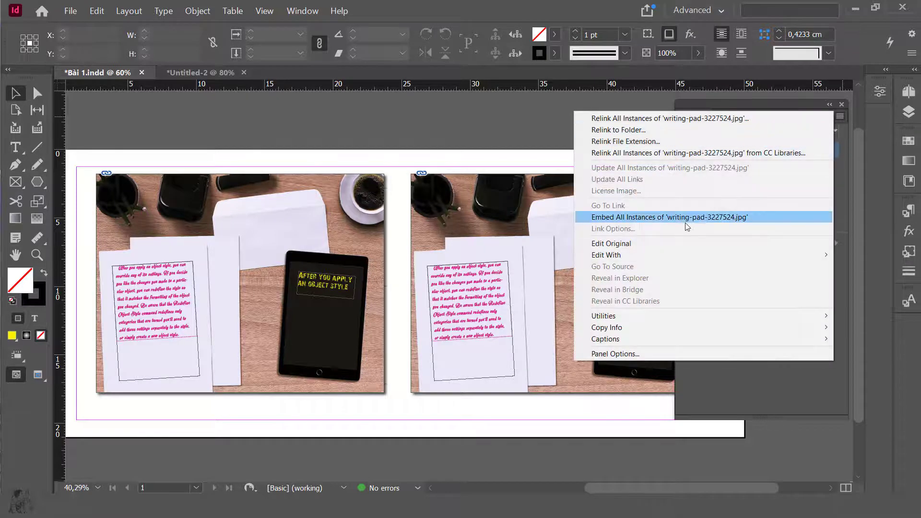
pyautogui.moveTo(670, 252)
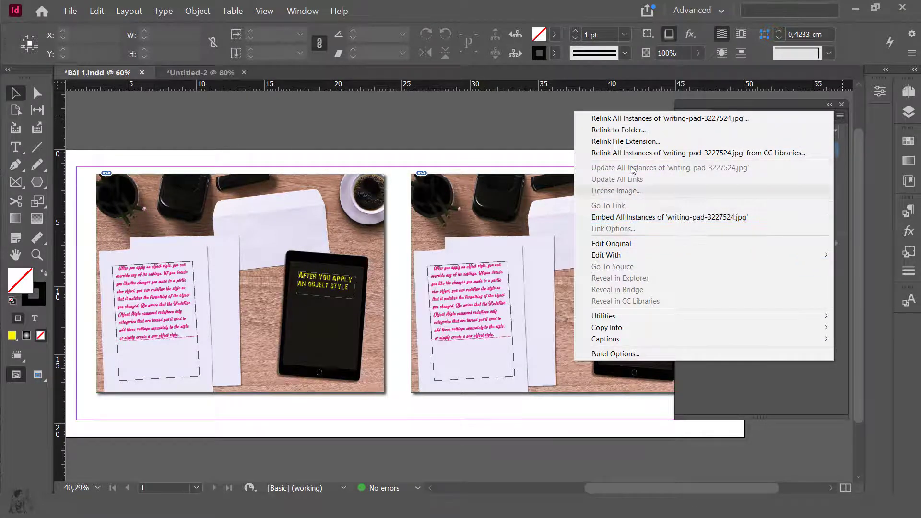
pyautogui.click(553, 144)
# Step: Embed both linked instances of writing-pad-3227524.jpg in the document and check their status
pyautogui.click(619, 188)
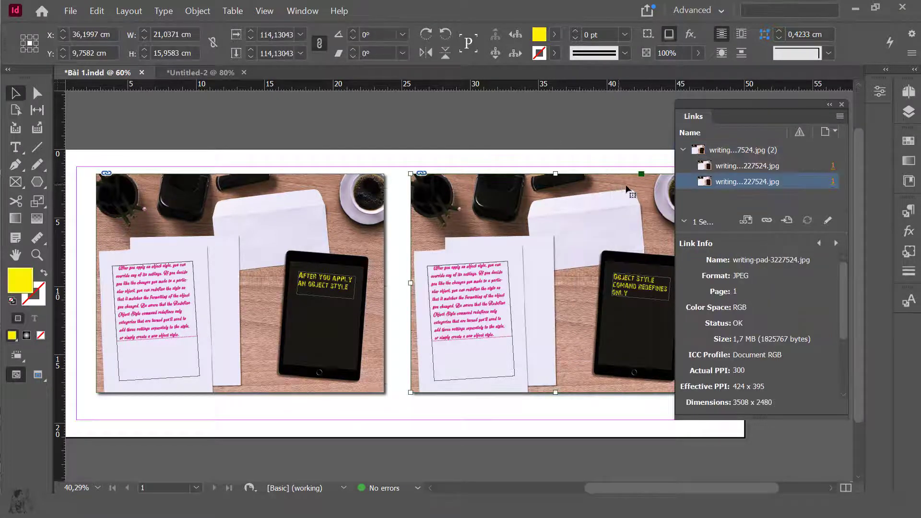
pyautogui.keyDown('shift'); pyautogui.click(330, 187); pyautogui.keyUp('shift')
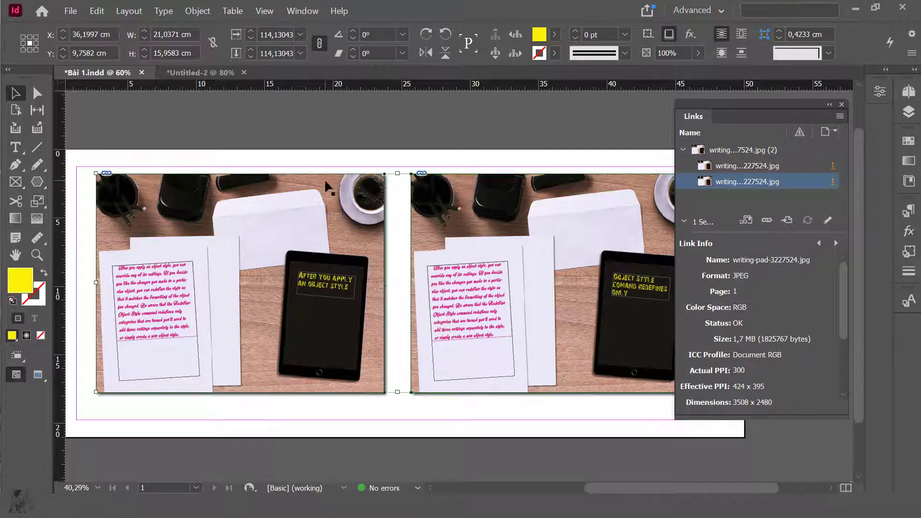
pyautogui.click(752, 150)
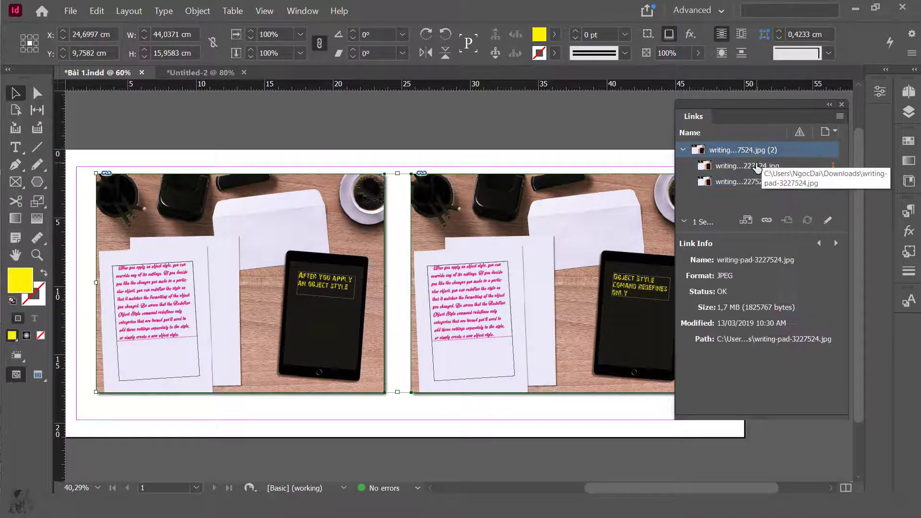
pyautogui.click(756, 167)
pyautogui.keyDown('shift'); pyautogui.click(763, 182); pyautogui.keyUp('shift')
pyautogui.rightClick(763, 183)
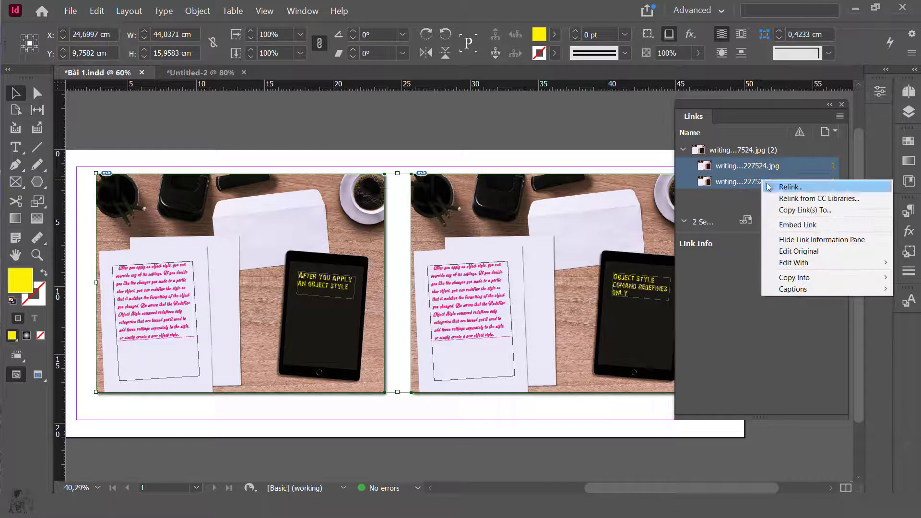
pyautogui.click(816, 224)
pyautogui.click(799, 150)
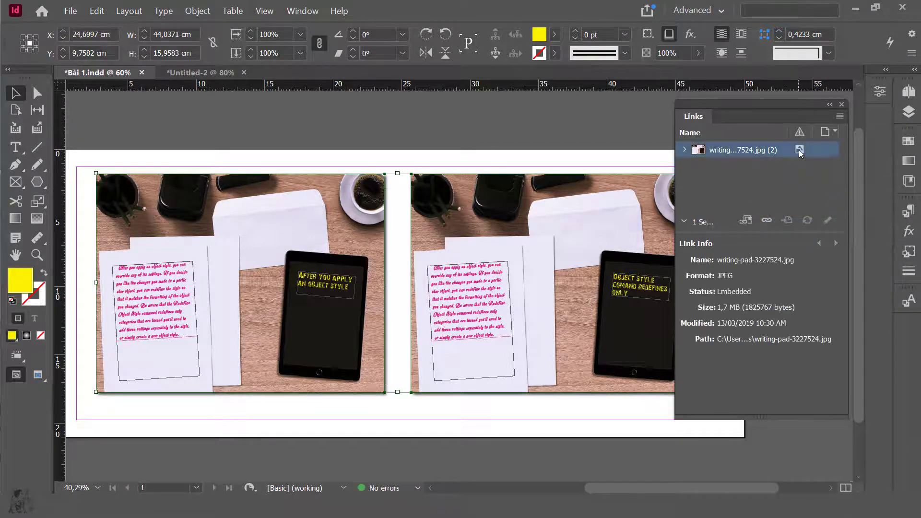
pyautogui.click(684, 150)
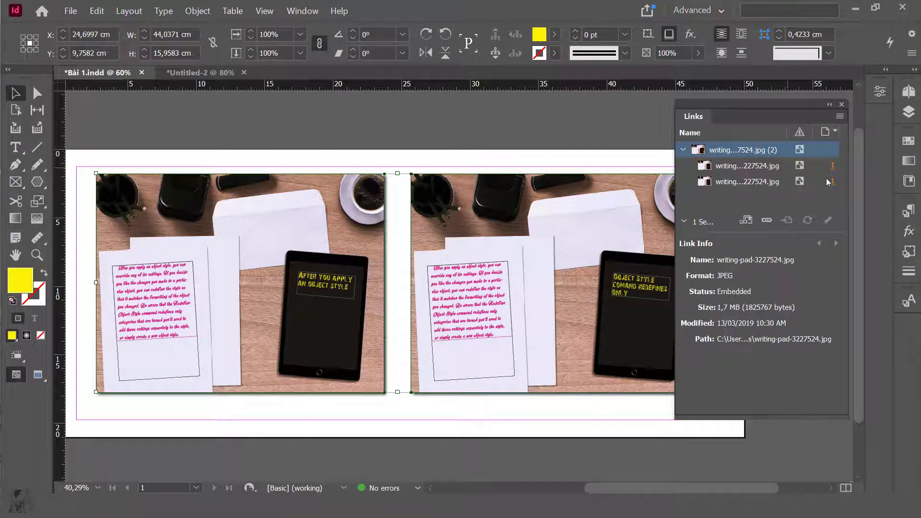
# Step: Unembed both instances of writing-pad-3227524.jpg and deselect the pictures
pyautogui.click(806, 166)
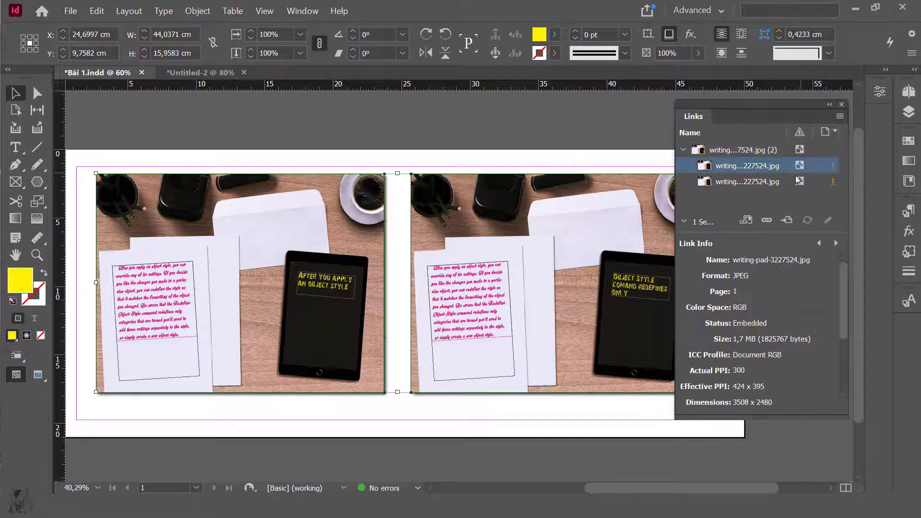
pyautogui.keyDown('shift'); pyautogui.click(771, 182); pyautogui.keyUp('shift')
pyautogui.rightClick(771, 181)
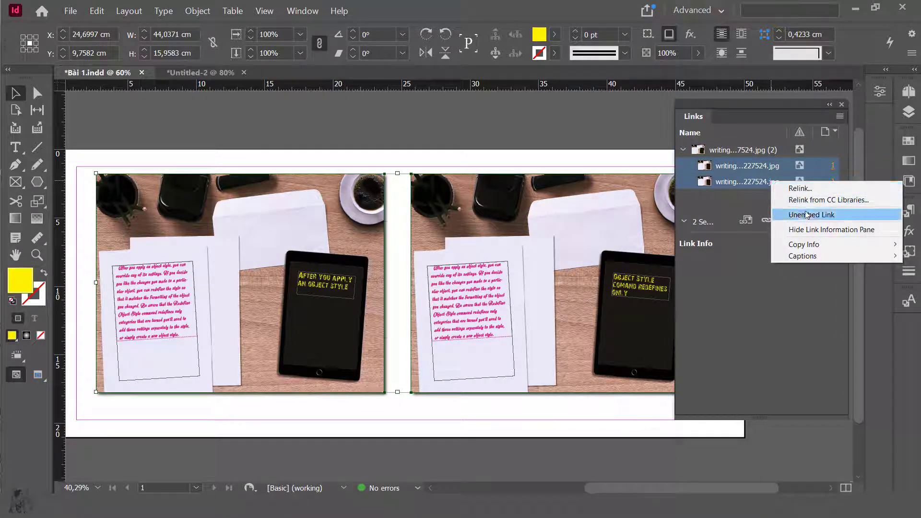
pyautogui.click(628, 126)
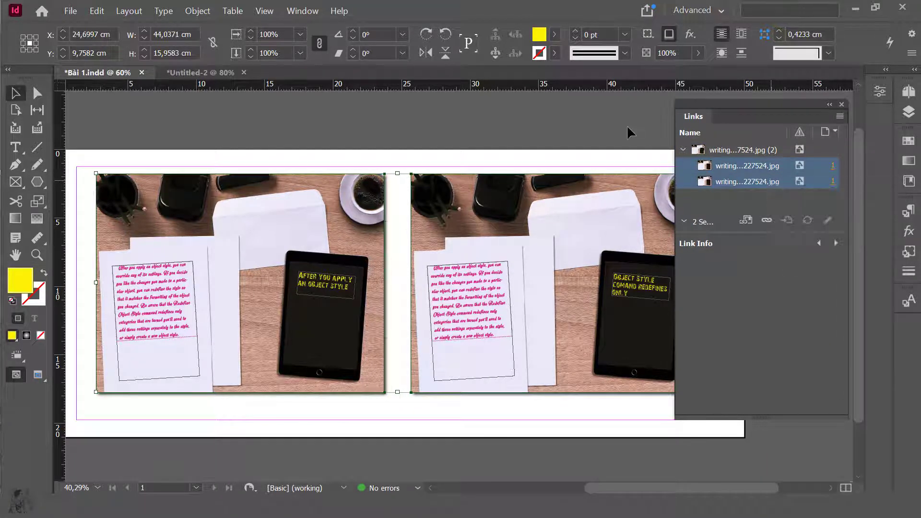
pyautogui.click(567, 149)
# Step: Inspect the link badge on the right picture up close and check which link entry belongs to the left picture
pyautogui.hotkey('ctrl', 'space')
pyautogui.moveTo(384, 171); pyautogui.dragTo(469, 191)
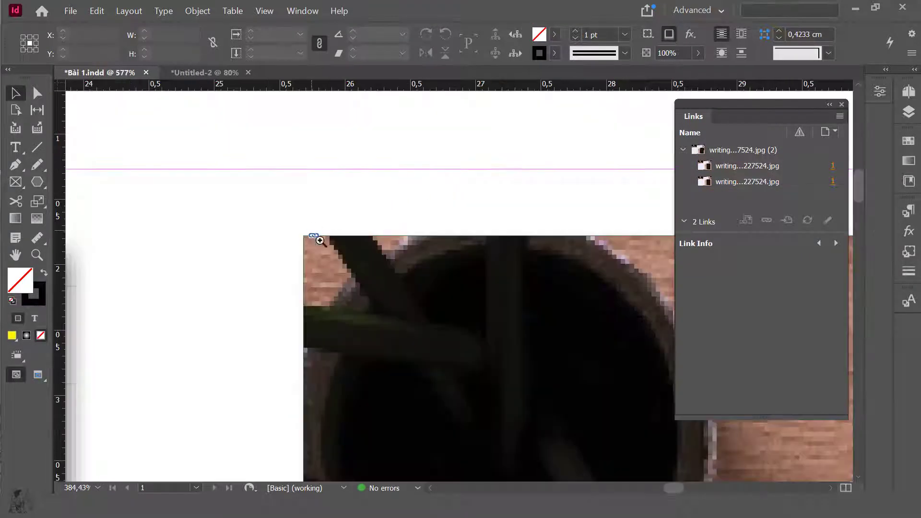
pyautogui.hotkey('ctrl', '-')
pyautogui.hotkey('ctrl', '-')
pyautogui.hotkey('ctrl', '-')
pyautogui.hotkey('ctrl', '-')
pyautogui.hotkey('ctrl', '-')
pyautogui.hotkey('ctrl', '-')
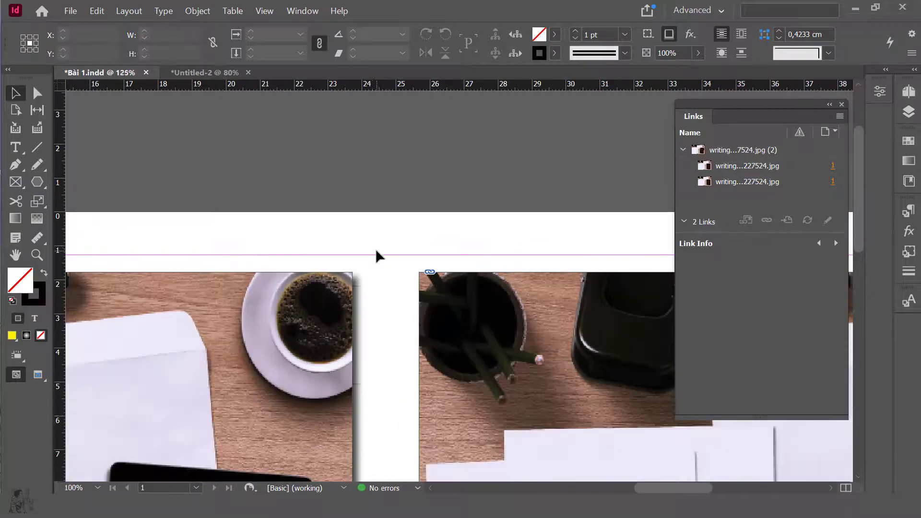
pyautogui.moveTo(456, 212); pyautogui.dragTo(513, 178)
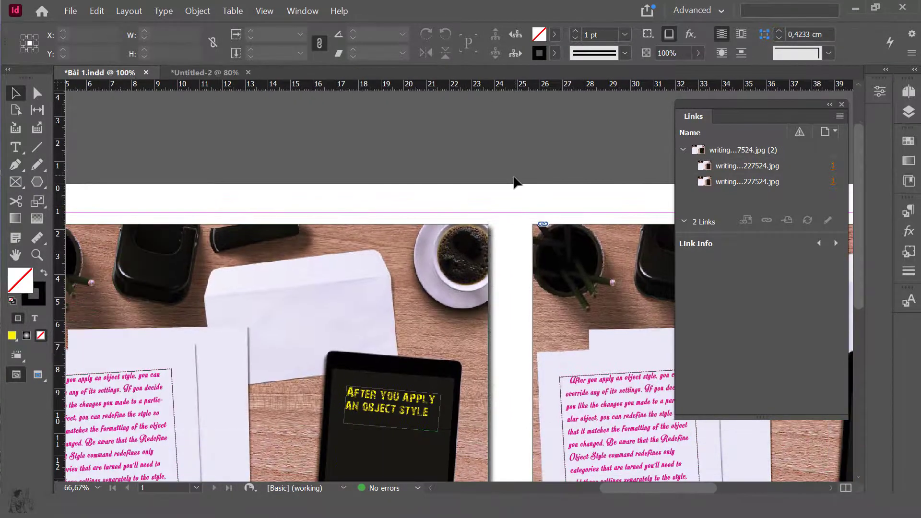
pyautogui.hotkey('ctrl', '-')
pyautogui.hotkey('ctrl', '-')
pyautogui.click(257, 211)
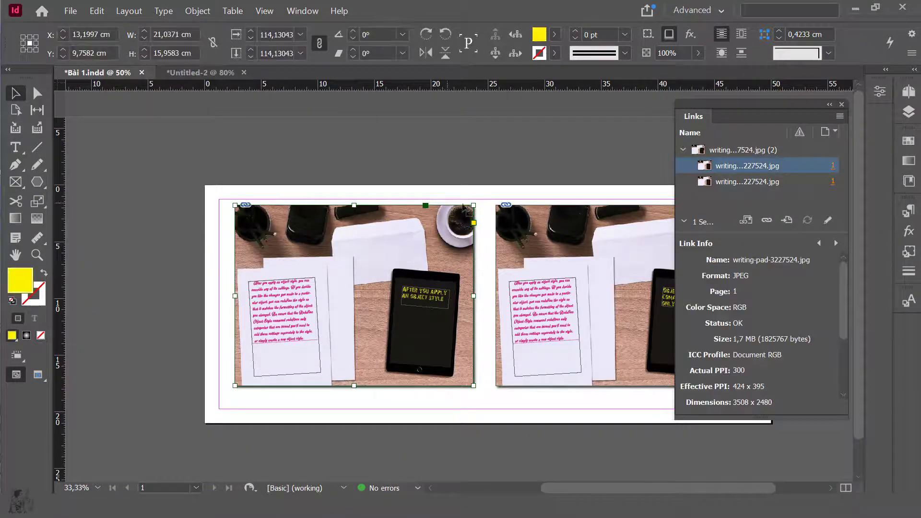
pyautogui.click(528, 142)
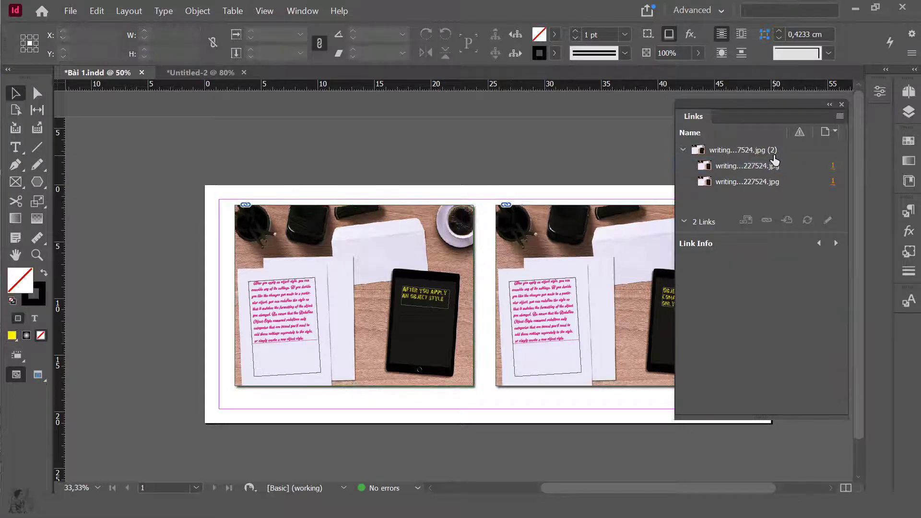
# Step: Try embedding all instances of writing-pad-3227524.jpg in the document
pyautogui.click(762, 150)
pyautogui.rightClick(767, 151)
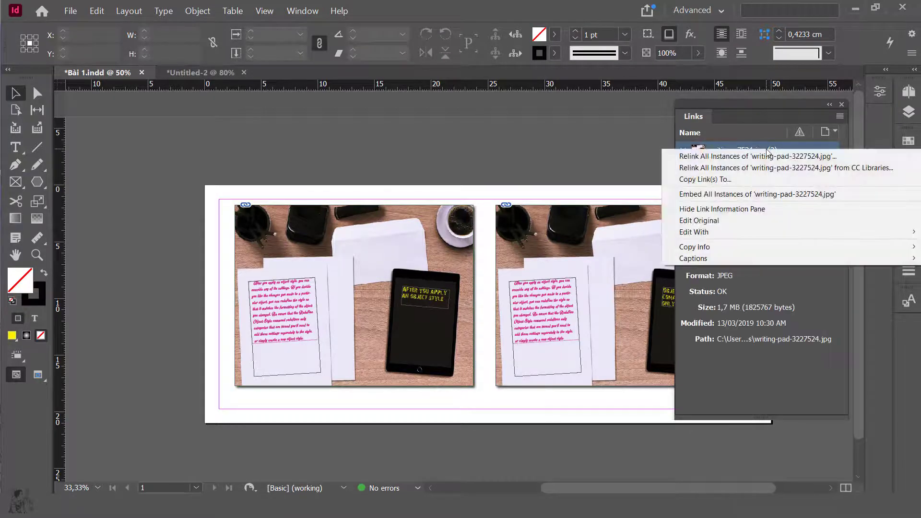
pyautogui.click(767, 194)
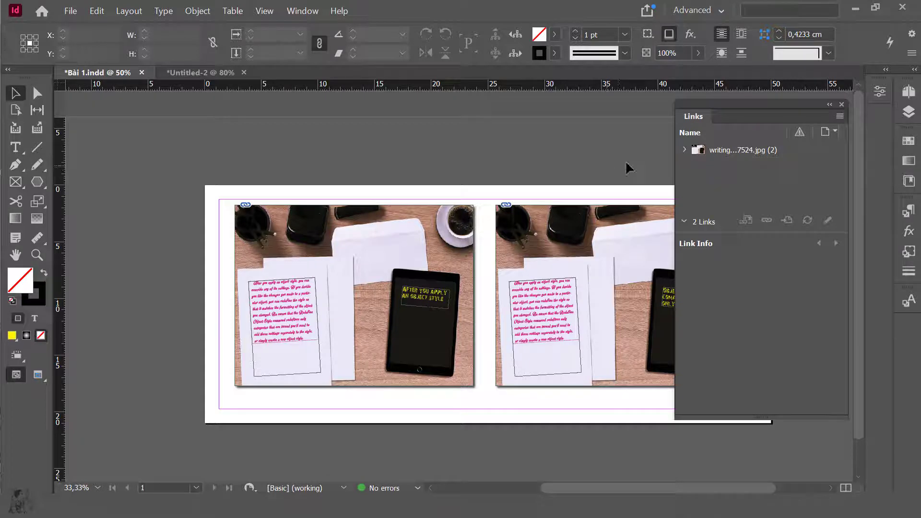
# Step: Expand the writing-pad-3227524.jpg link group and examine the left picture's link details, from colour space and resolution to path and scale
pyautogui.click(715, 151)
pyautogui.click(685, 149)
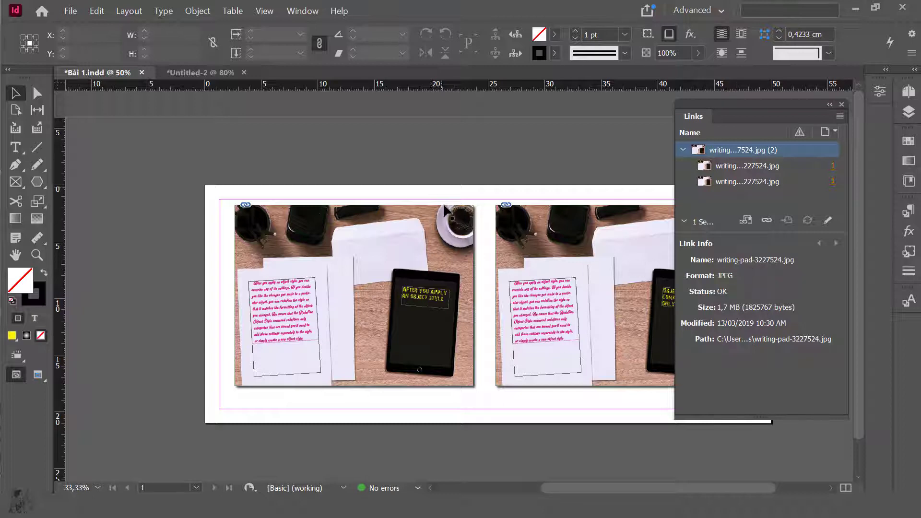
pyautogui.click(422, 229)
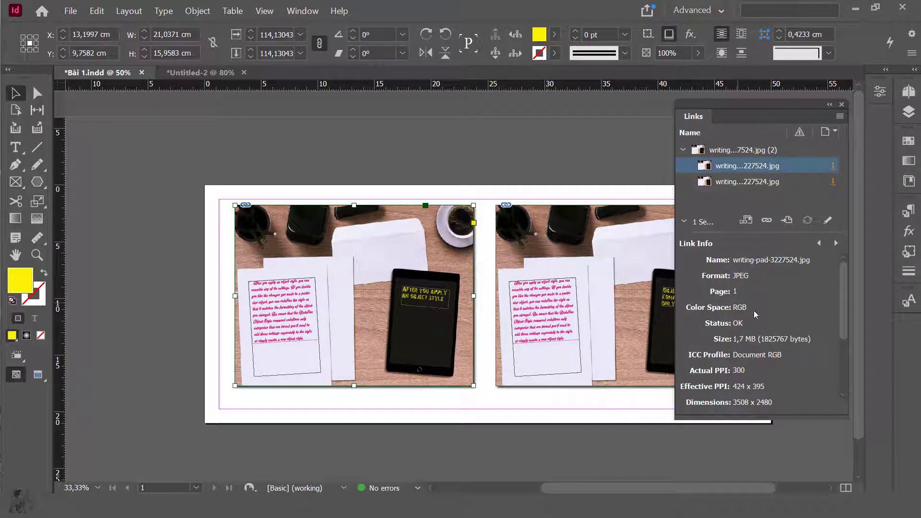
pyautogui.scroll(-5, 776, 325)
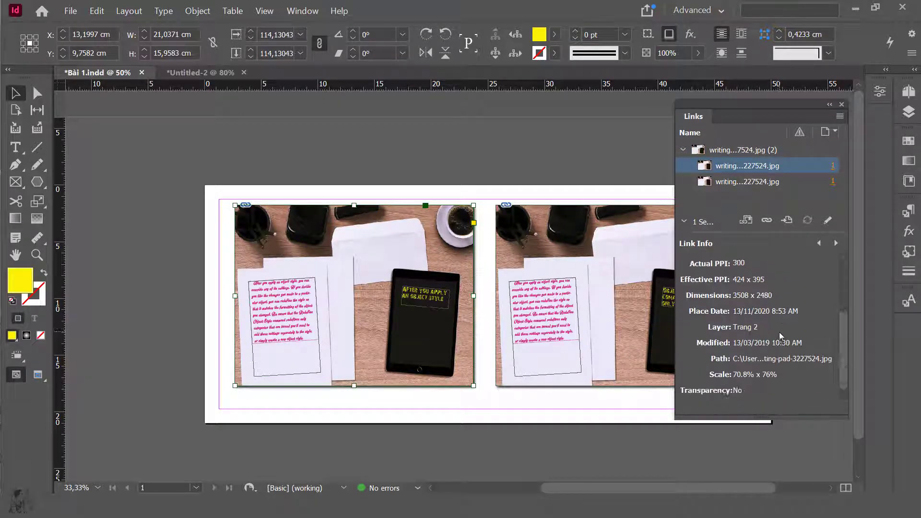
pyautogui.scroll(5, 783, 334)
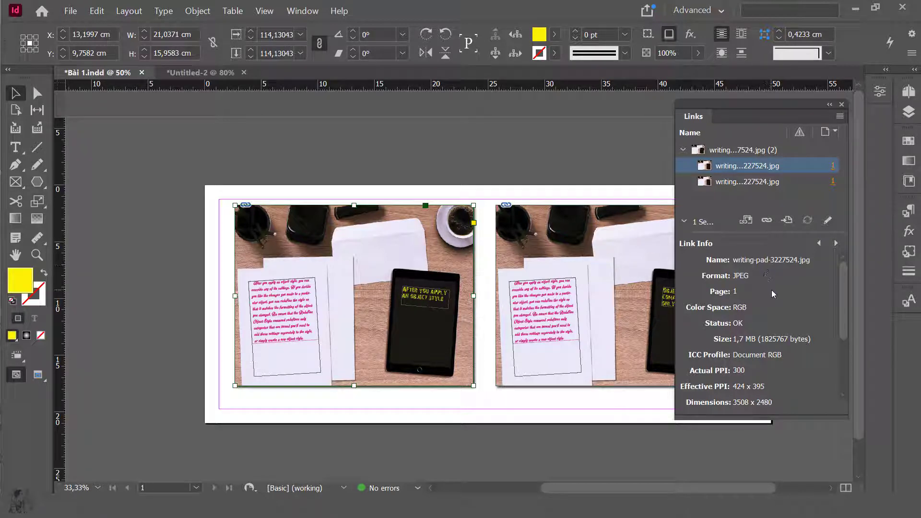
pyautogui.scroll(-3, 773, 291)
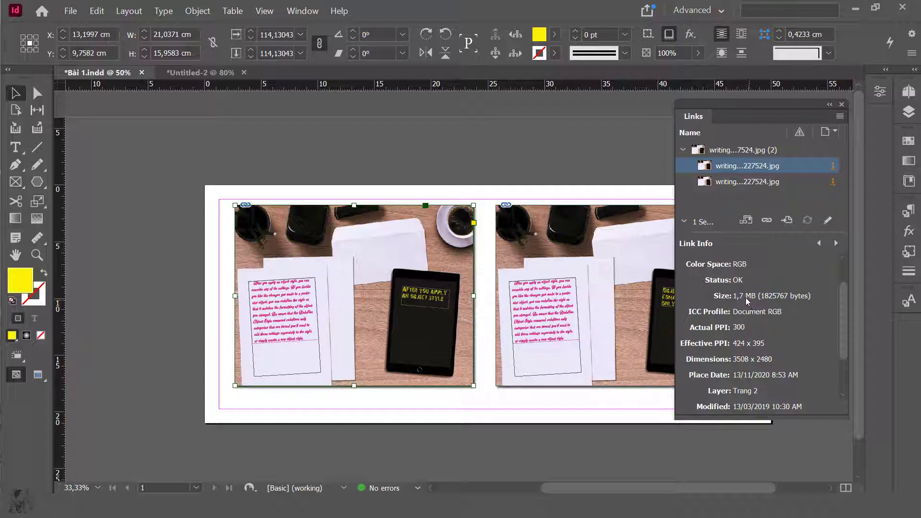
pyautogui.scroll(-3, 753, 308)
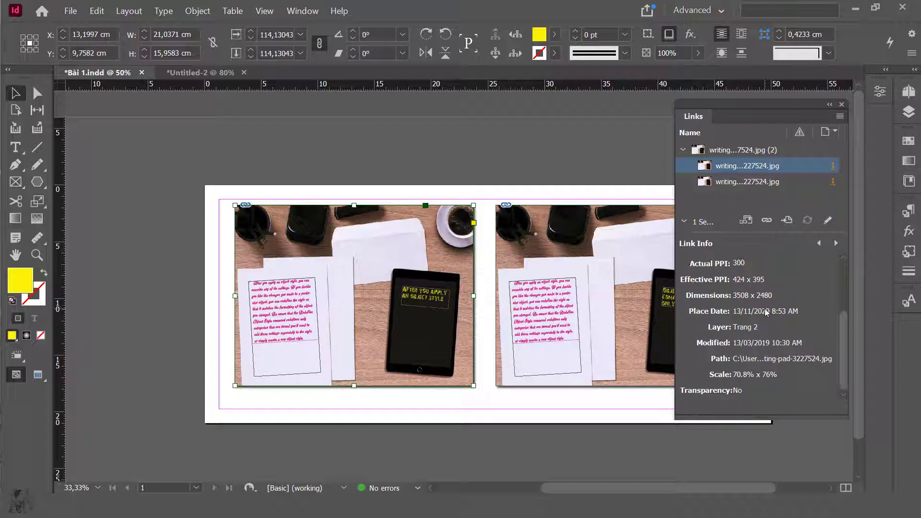
pyautogui.scroll(3, 732, 389)
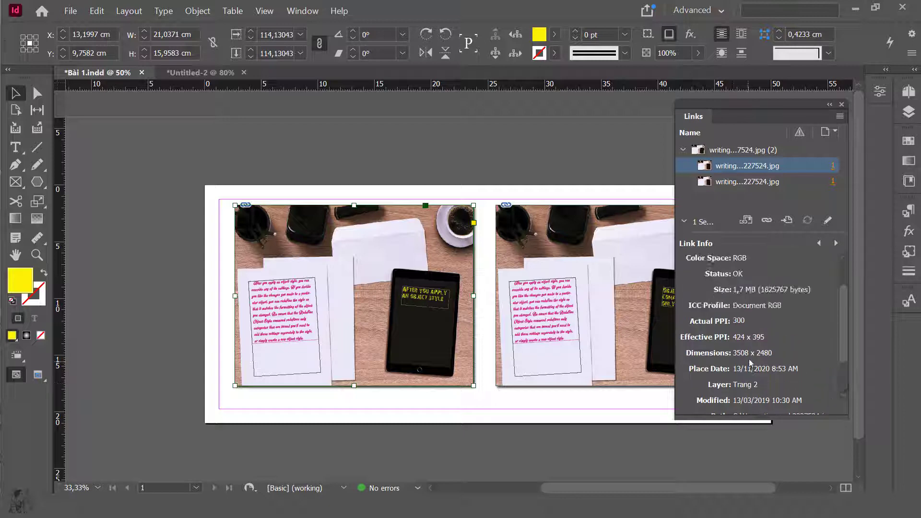
pyautogui.scroll(1, 758, 352)
pyautogui.scroll(2, 761, 349)
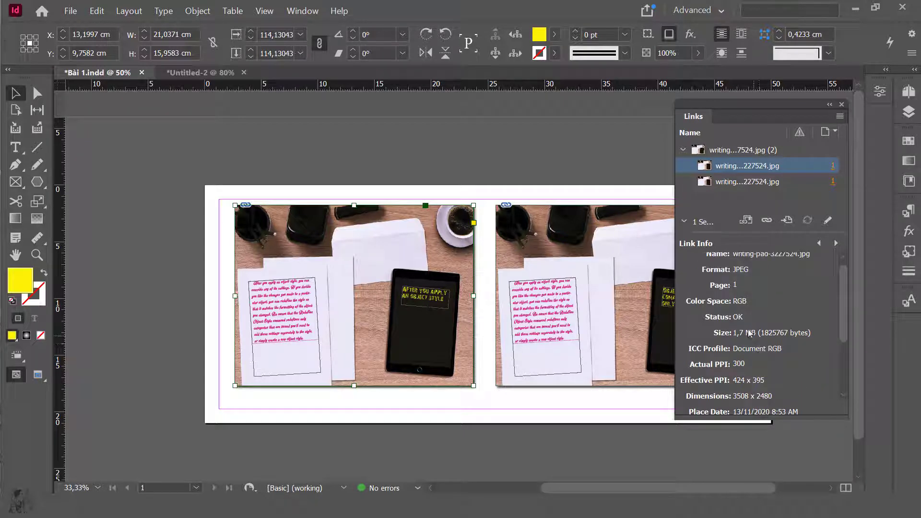
pyautogui.scroll(-1, 748, 326)
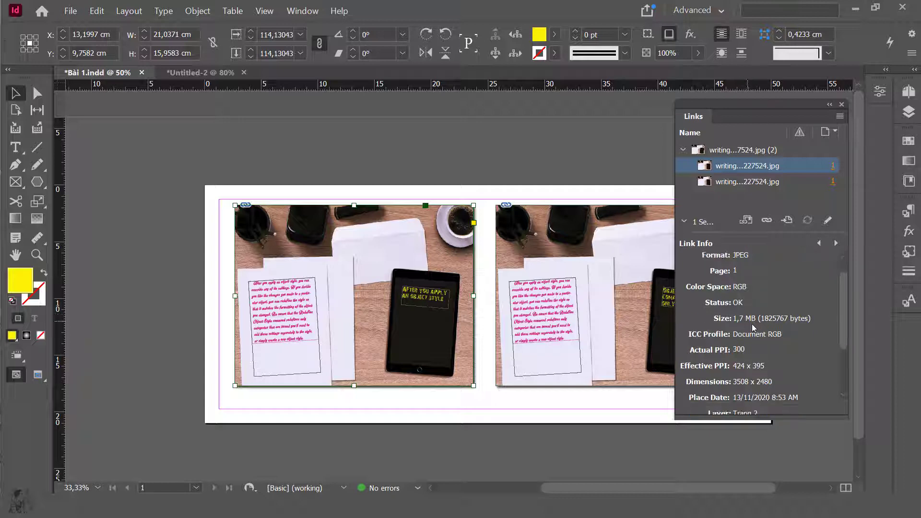
pyautogui.scroll(-3, 746, 343)
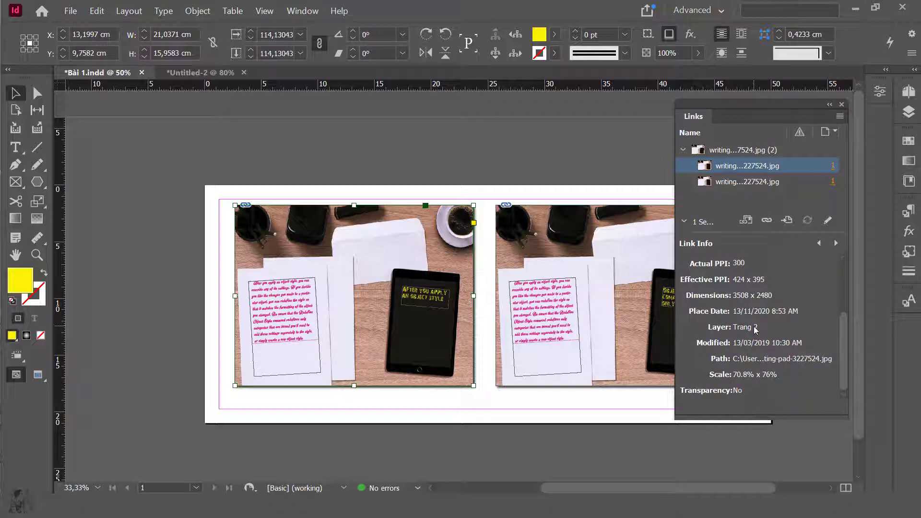
# Step: Deselect the left picture and bring the whole two-picture page into view beside the link list
pyautogui.click(524, 126)
pyautogui.moveTo(617, 136); pyautogui.dragTo(508, 139)
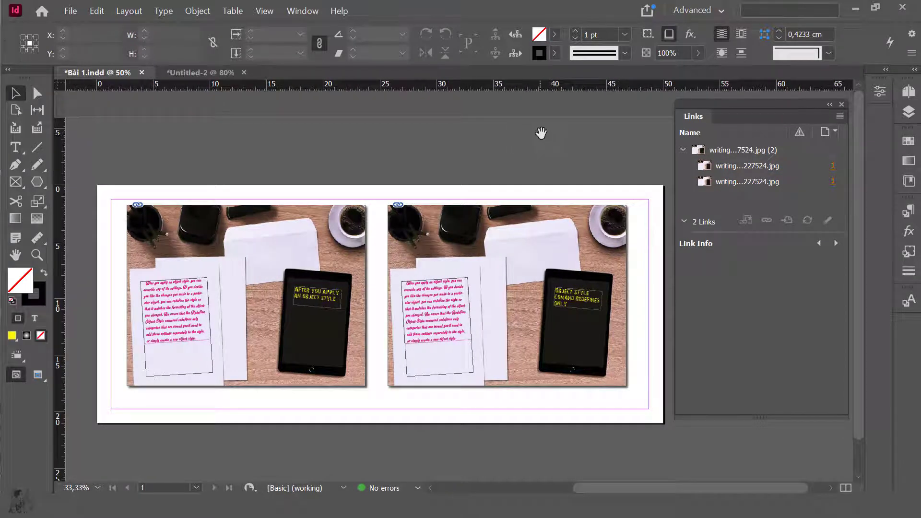
pyautogui.moveTo(547, 139); pyautogui.dragTo(541, 144)
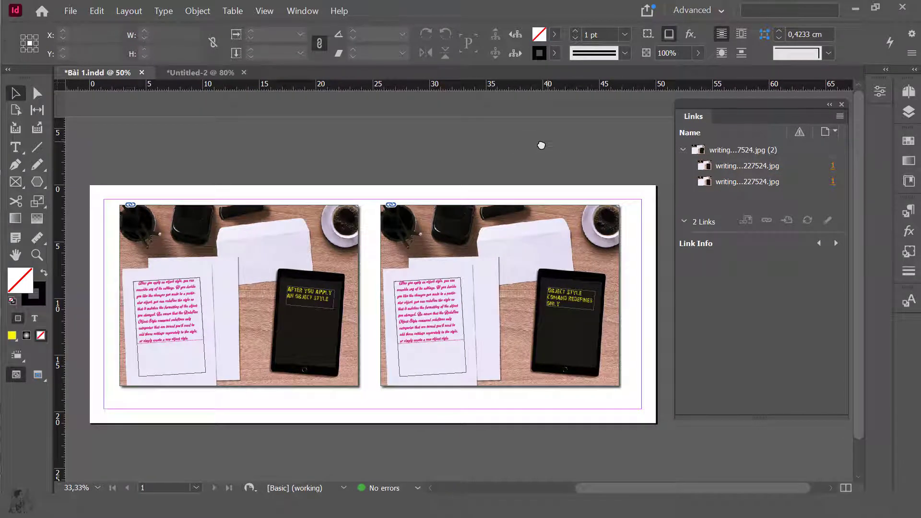